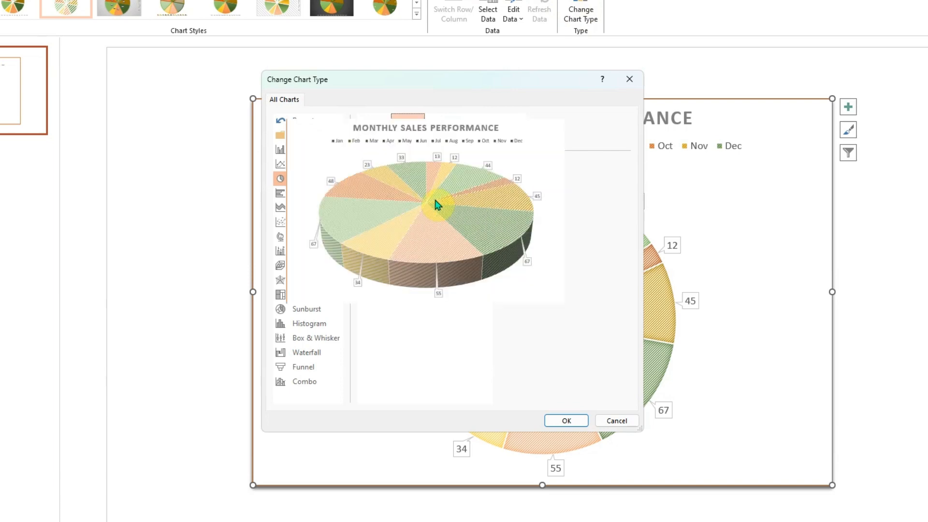
# - Change the monthly sales pie chart to a 3-D Pie and choose the chart style with the dark background
pyautogui.click(563, 421)
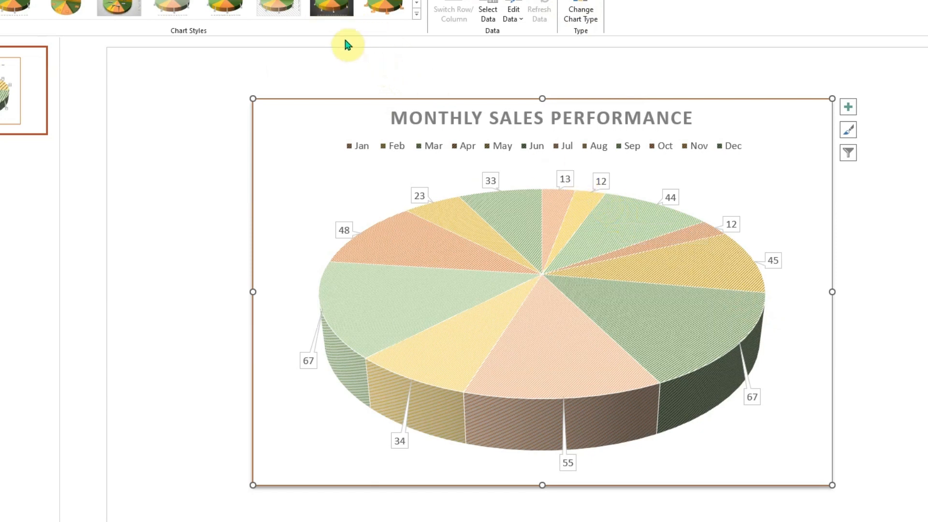
pyautogui.click(334, 9)
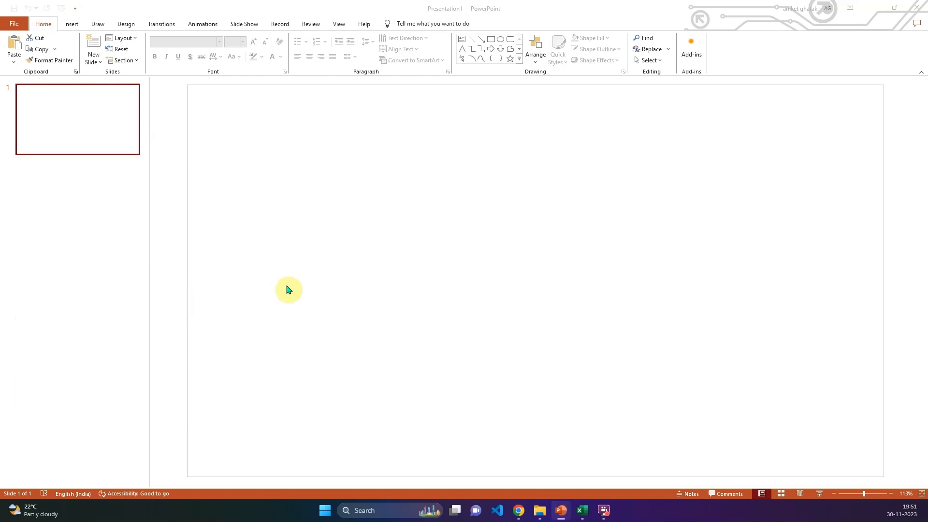
# - Insert a standard 2-D pie chart on the blank slide and enlarge its data sheet window to about 20 rows
pyautogui.click(72, 25)
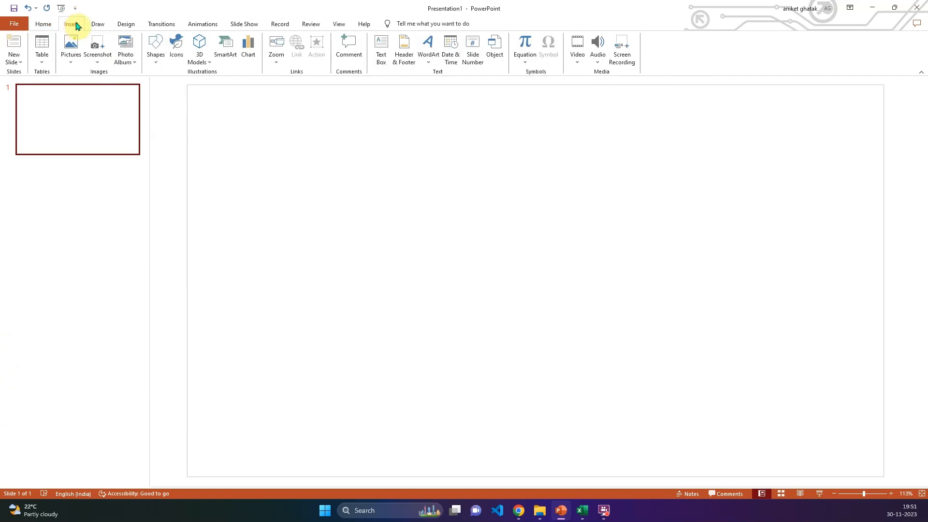
pyautogui.click(246, 56)
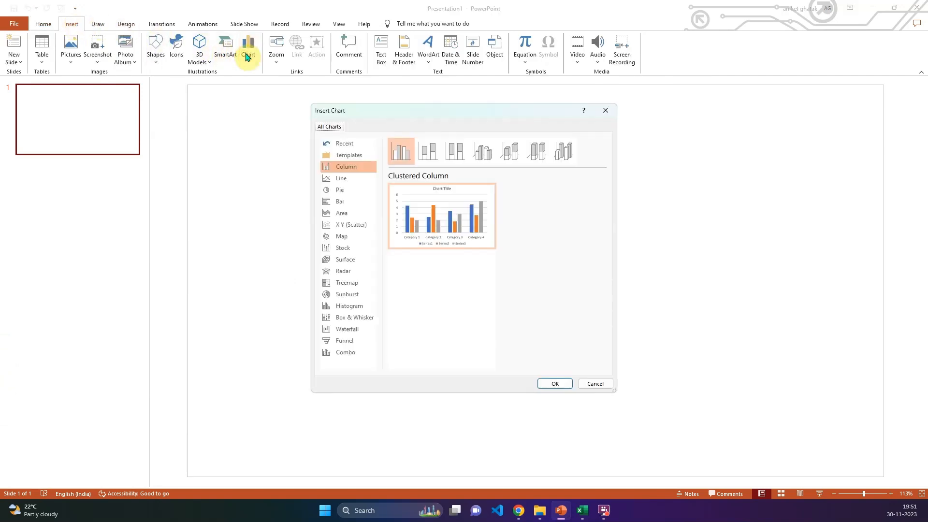
pyautogui.click(349, 192)
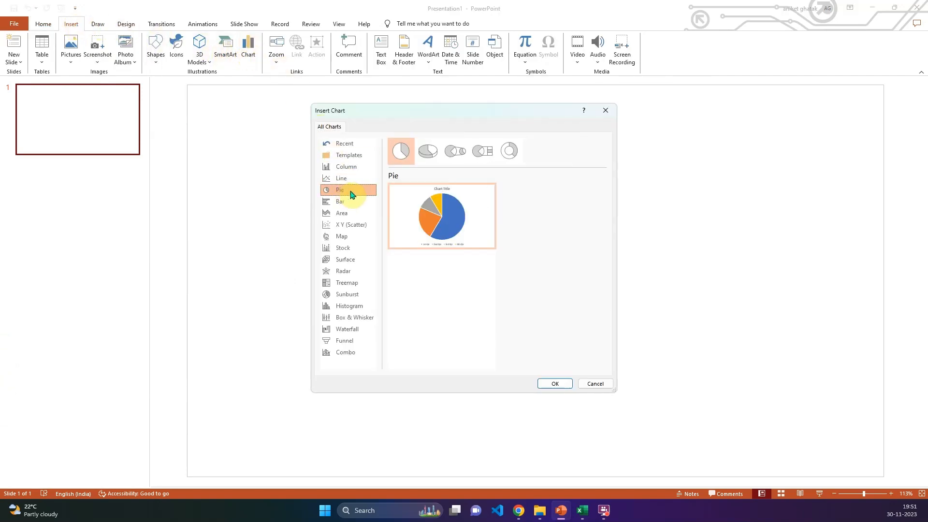
pyautogui.moveTo(449, 211)
pyautogui.click(555, 384)
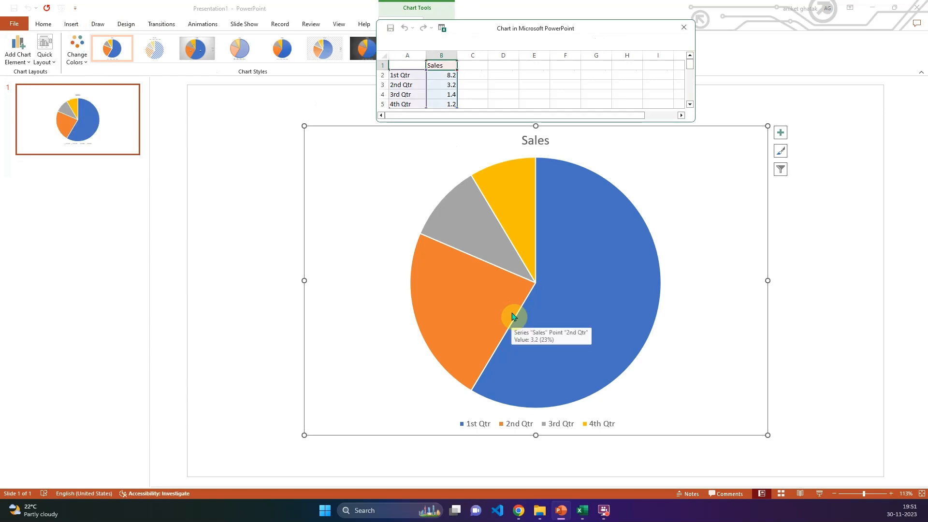
pyautogui.moveTo(513, 122); pyautogui.dragTo(506, 269)
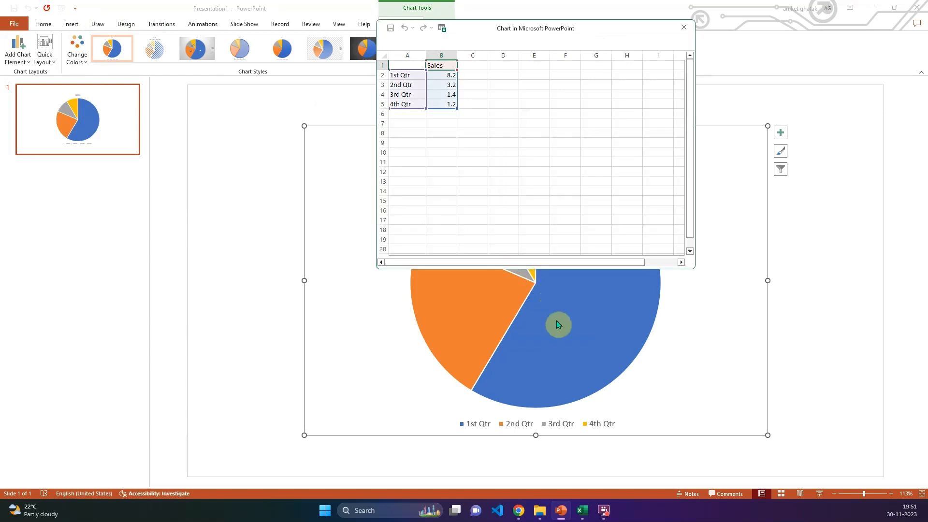
# - Switch to Excel and copy the Month and Sales table, A2:B14, from the Pie chart sheet of dataset.xlsx
pyautogui.click(582, 510)
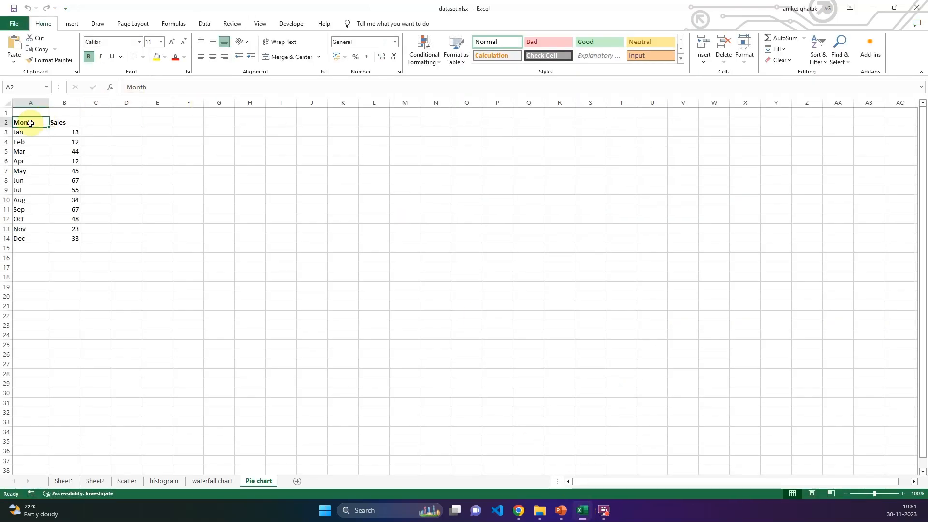
pyautogui.moveTo(45, 124); pyautogui.dragTo(74, 238)
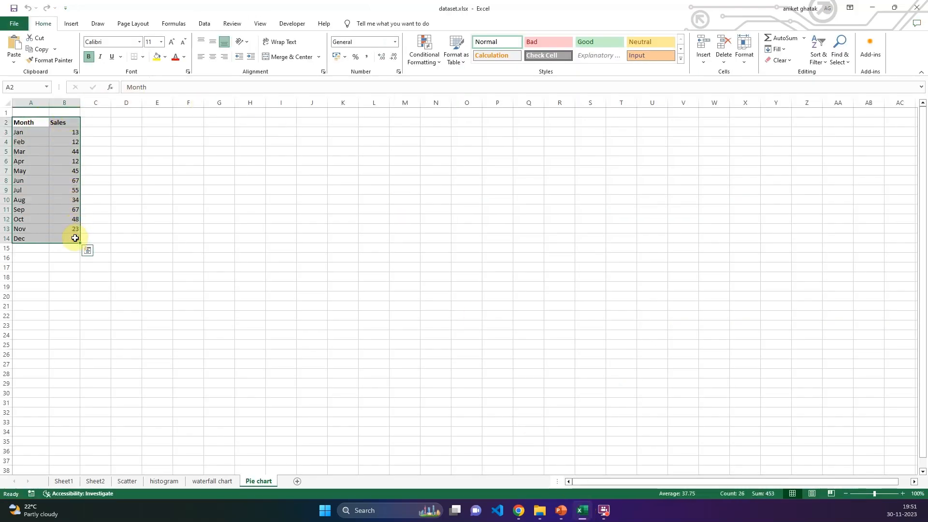
pyautogui.hotkey('ctrl', 'c')
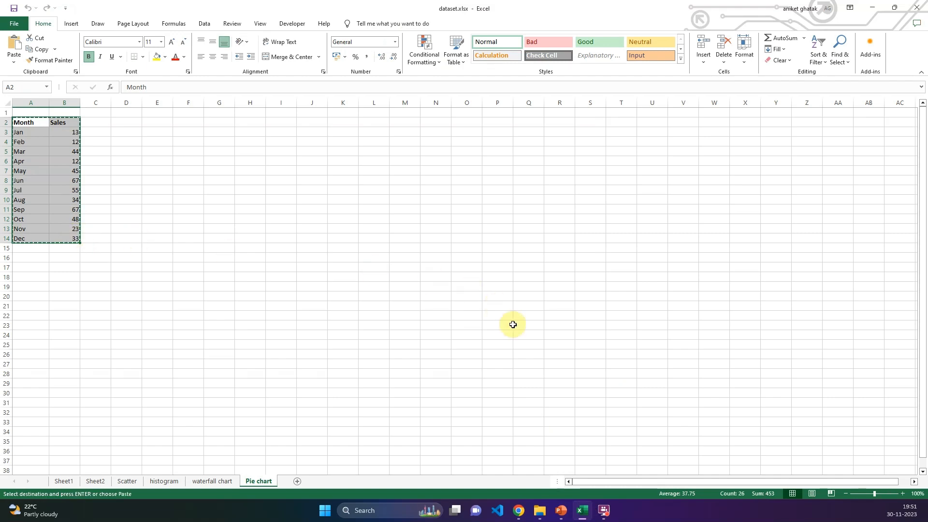
# - Switch back to PowerPoint, paste the copied monthly sales data at cell A1 of the chart's data sheet, and close the sheet
pyautogui.click(561, 511)
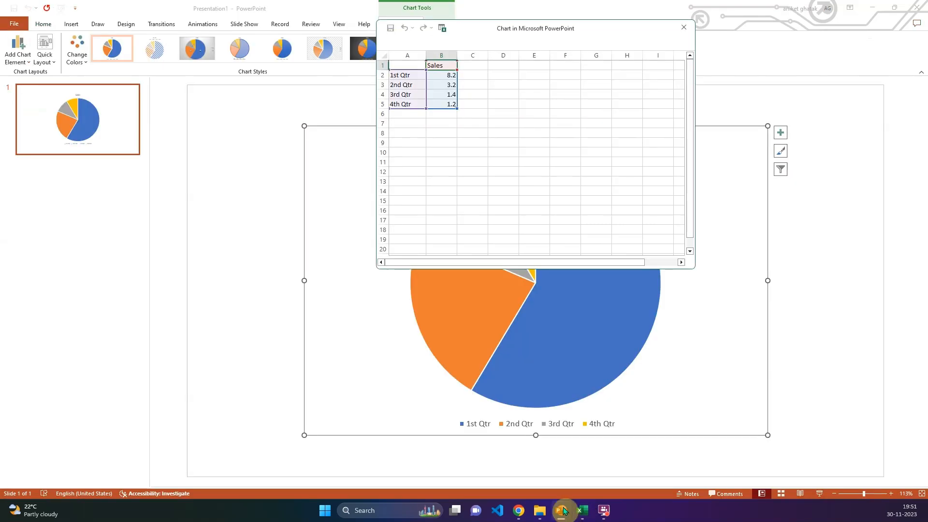
pyautogui.click(404, 67)
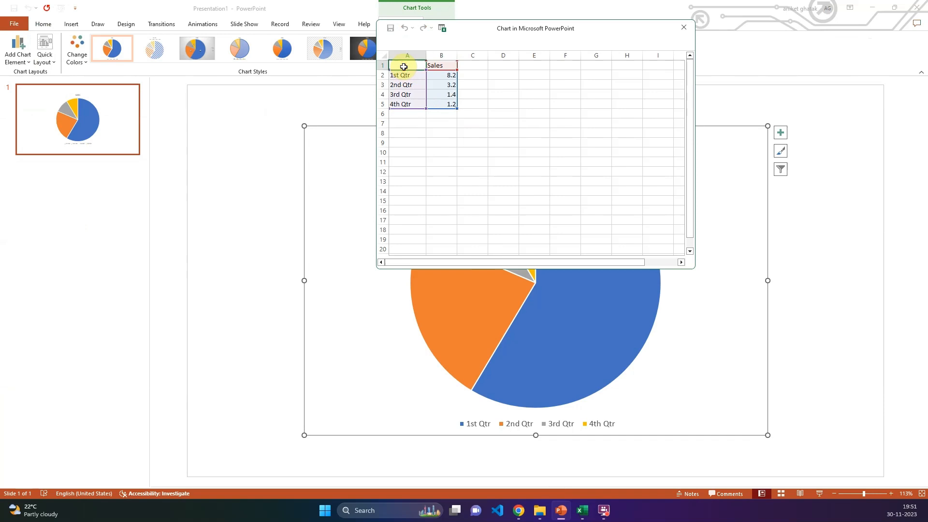
pyautogui.hotkey('ctrl', 'v')
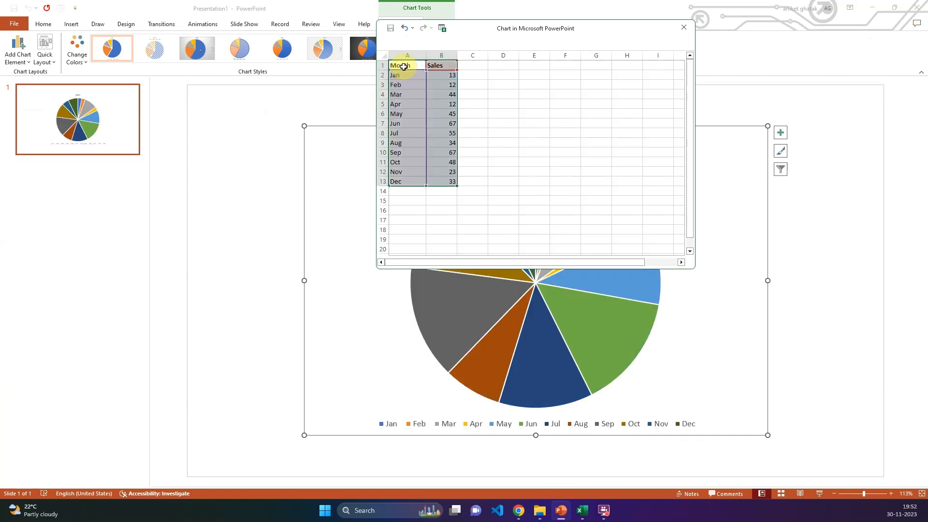
pyautogui.click(685, 32)
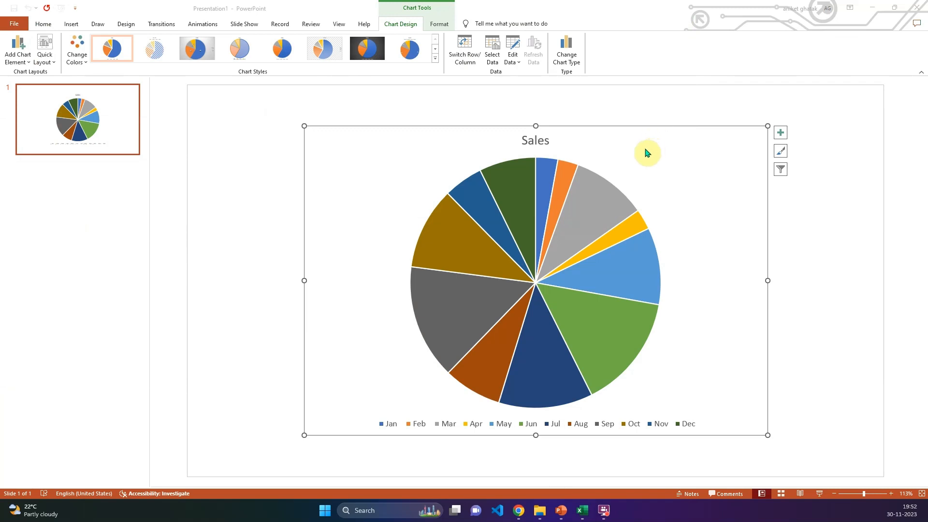
# - Replace the pie chart's title with "Monthly Sales Performance"
pyautogui.click(537, 140)
pyautogui.doubleClick(537, 140)
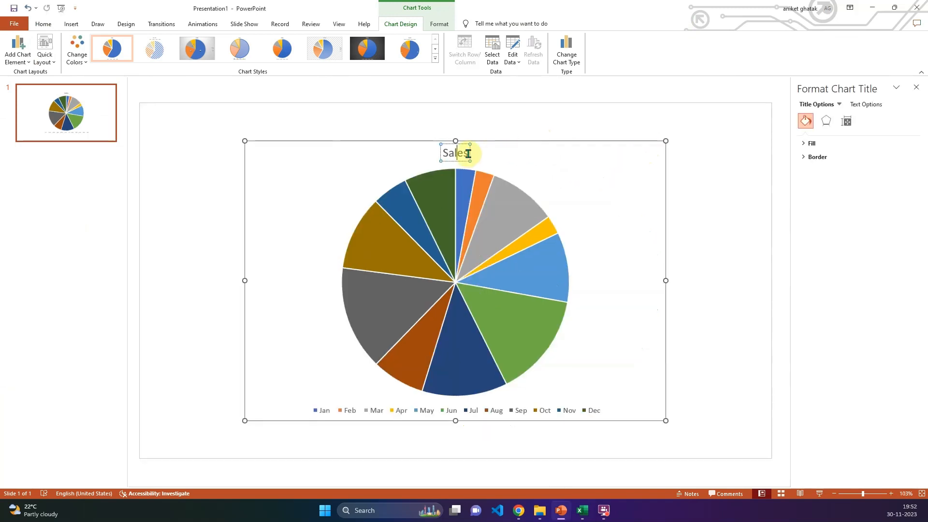
pyautogui.click(916, 87)
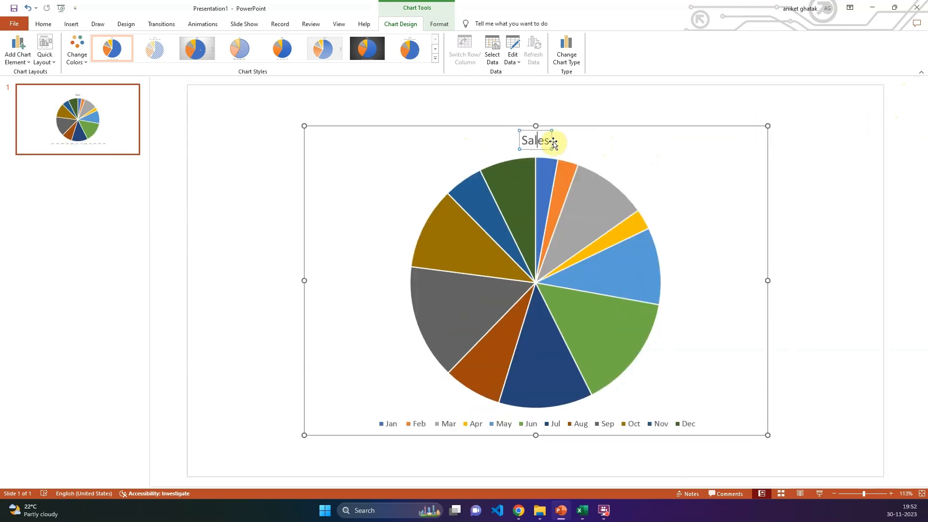
pyautogui.doubleClick(538, 141)
pyautogui.write('Month')
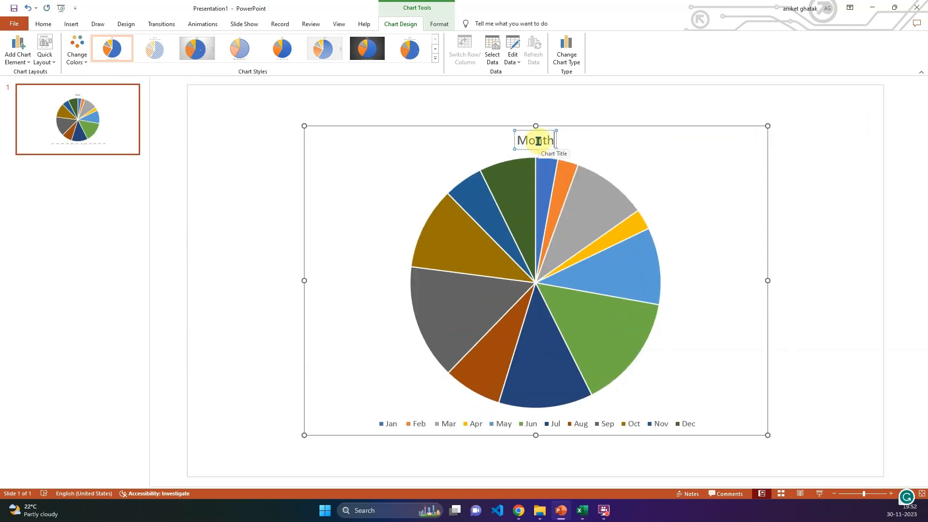
pyautogui.write('ly Sales')
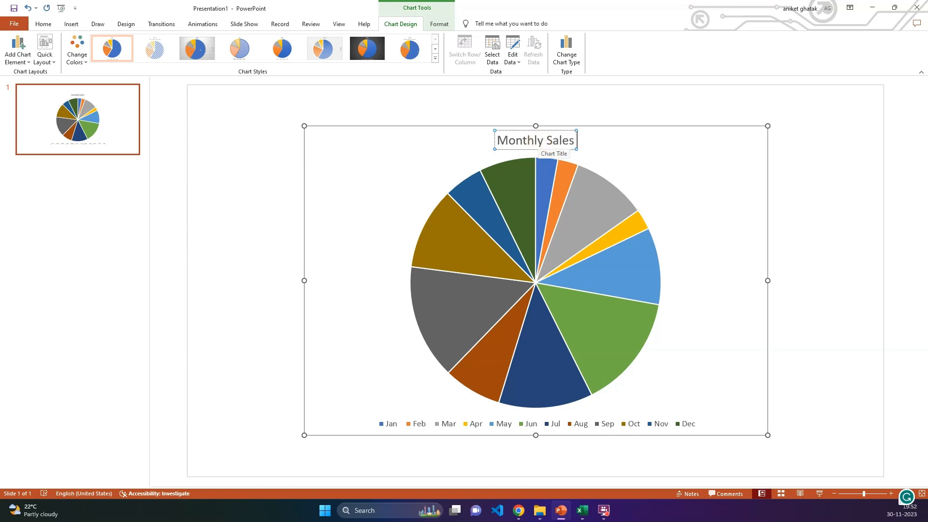
pyautogui.write(' Perfor')
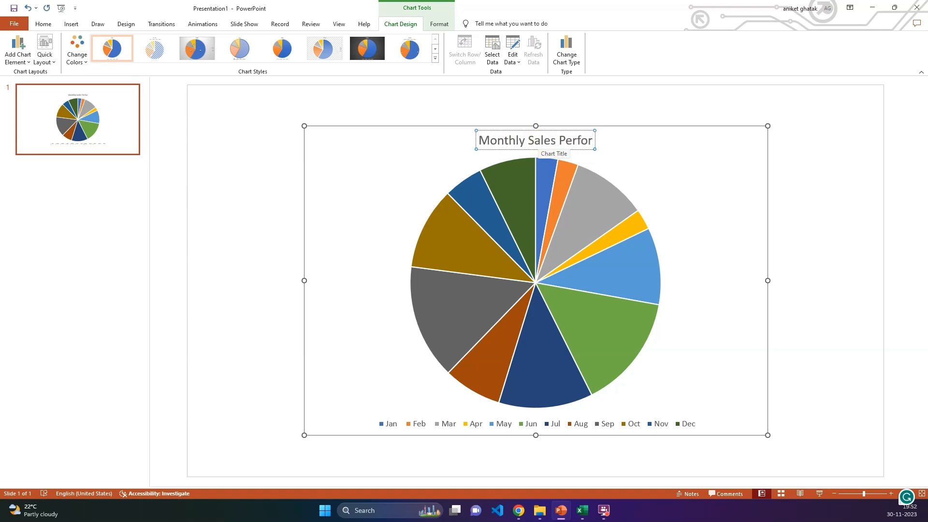
pyautogui.write('mace')
pyautogui.press('BackSpace')
pyautogui.press('BackSpace')
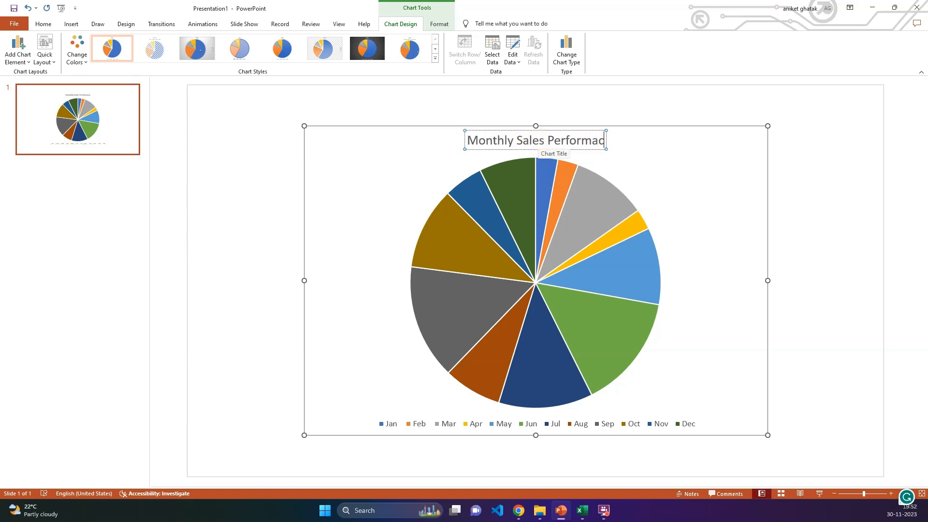
pyautogui.write('nce')
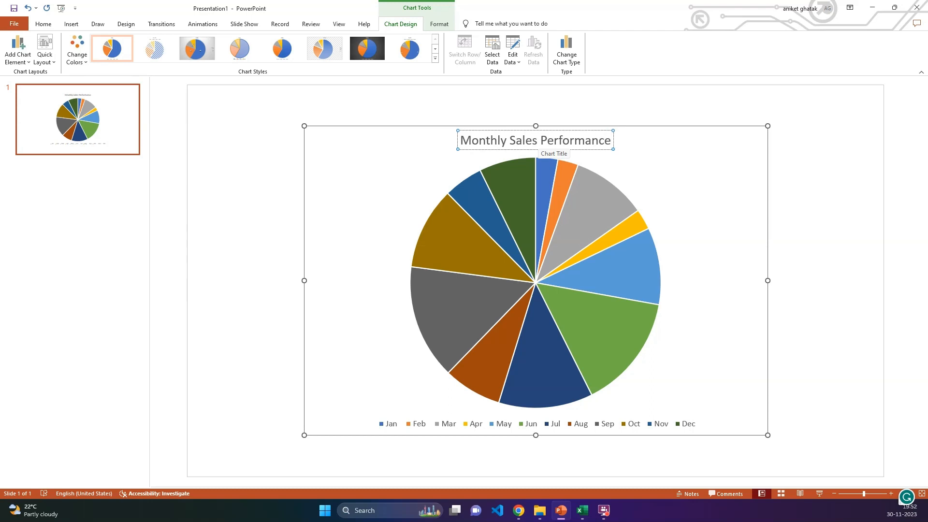
pyautogui.click(696, 164)
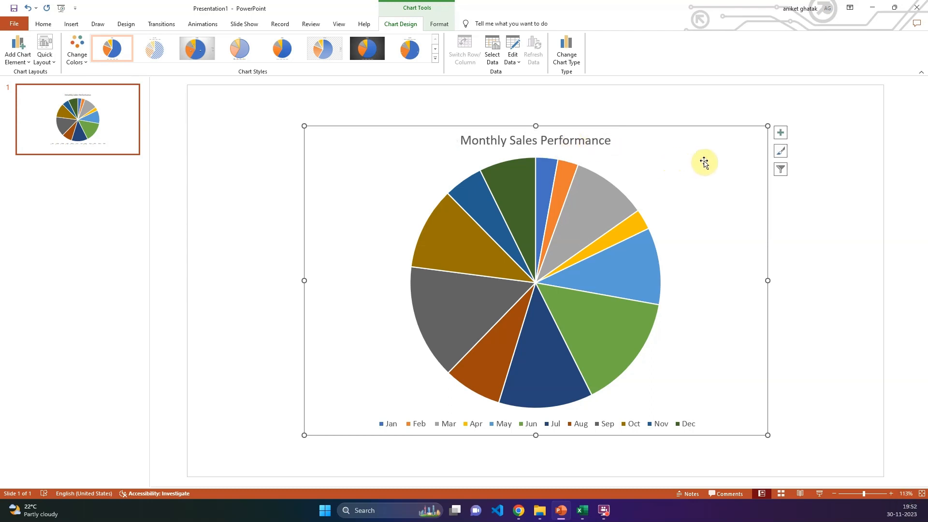
# - Recolor the pie chart with Colorful Palette 3
pyautogui.click(780, 154)
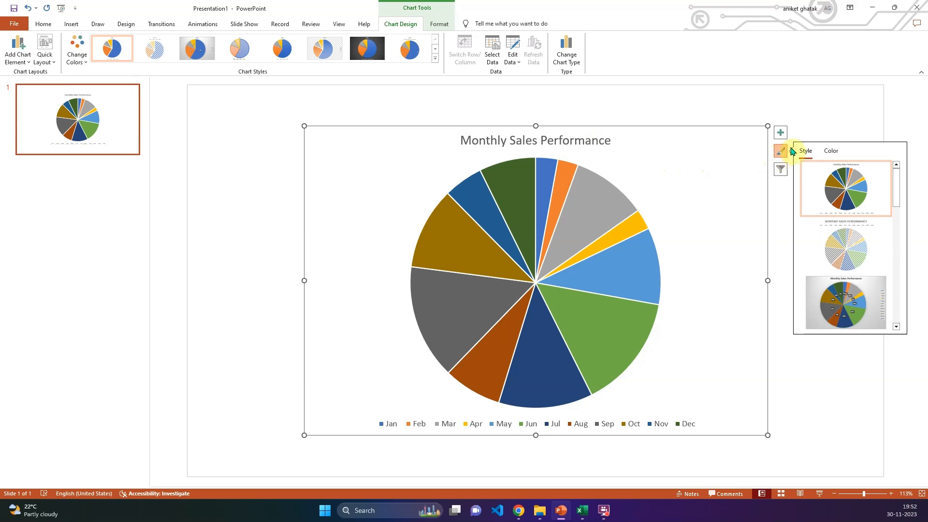
pyautogui.click(831, 151)
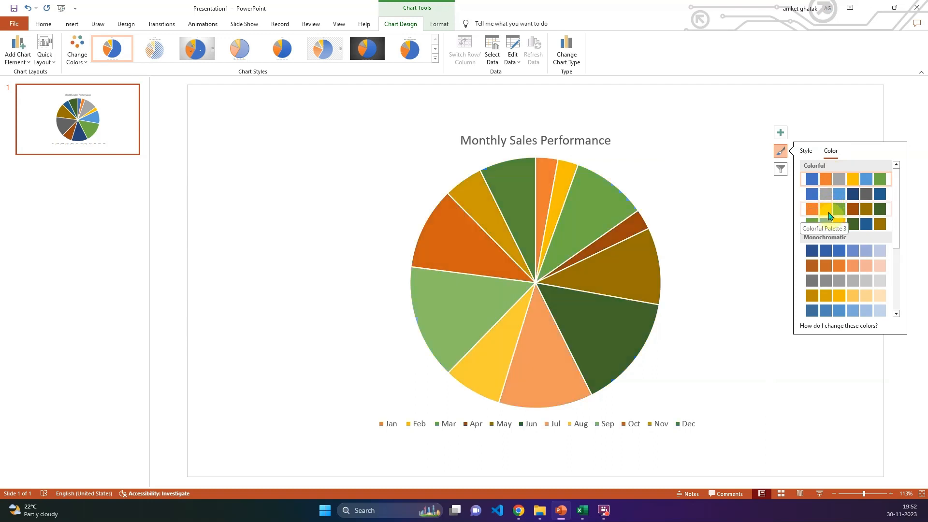
pyautogui.click(829, 215)
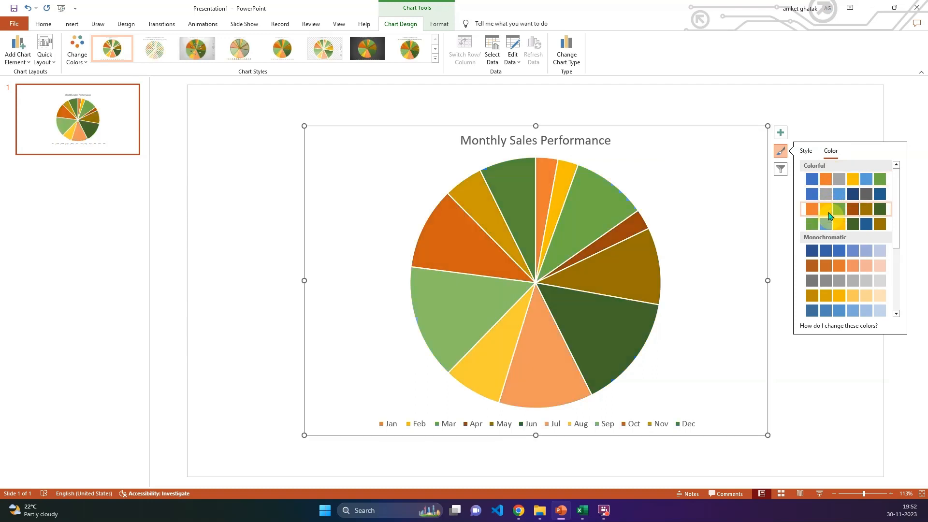
# - Apply Style 10, with the orange background and white slices, to the pie chart
pyautogui.click(434, 59)
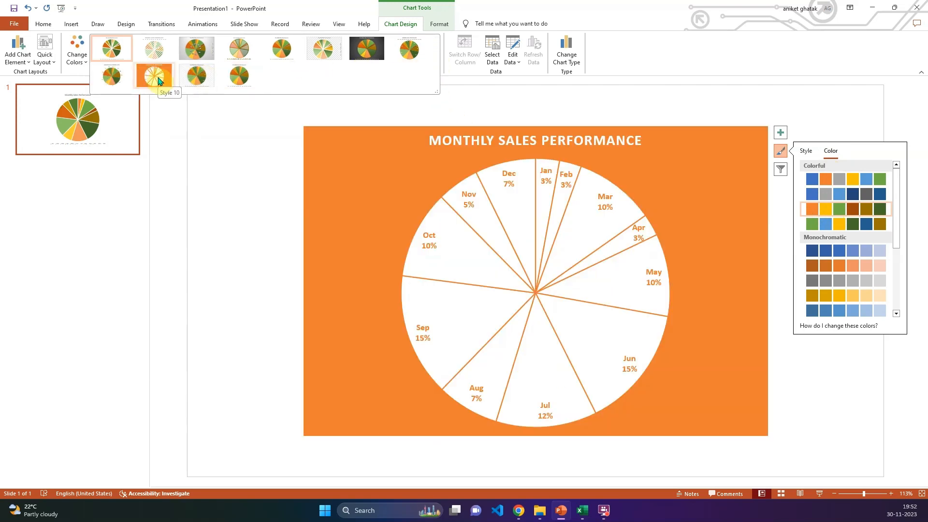
pyautogui.click(158, 80)
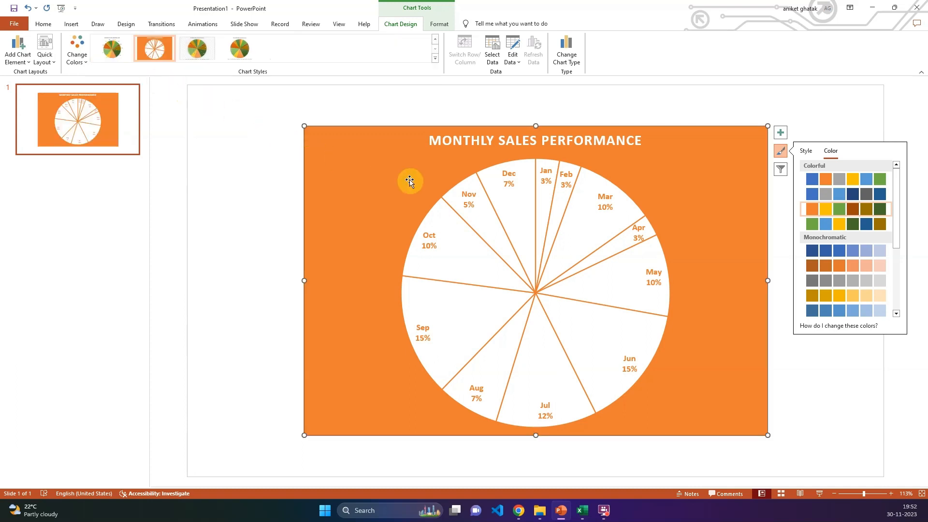
# - Try Style 12 on the pie chart and return it to the orange Style 10
pyautogui.click(807, 151)
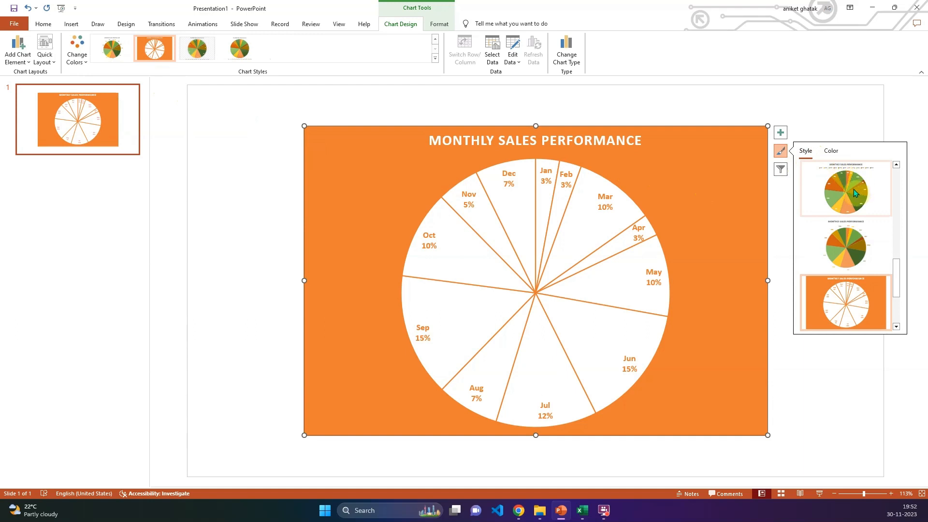
pyautogui.scroll(-2, 856, 191)
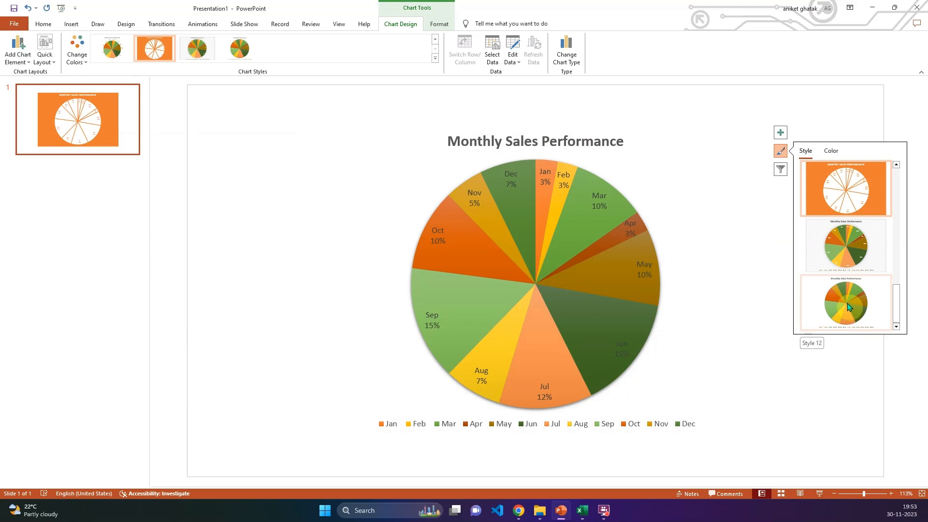
pyautogui.scroll(3, 832, 190)
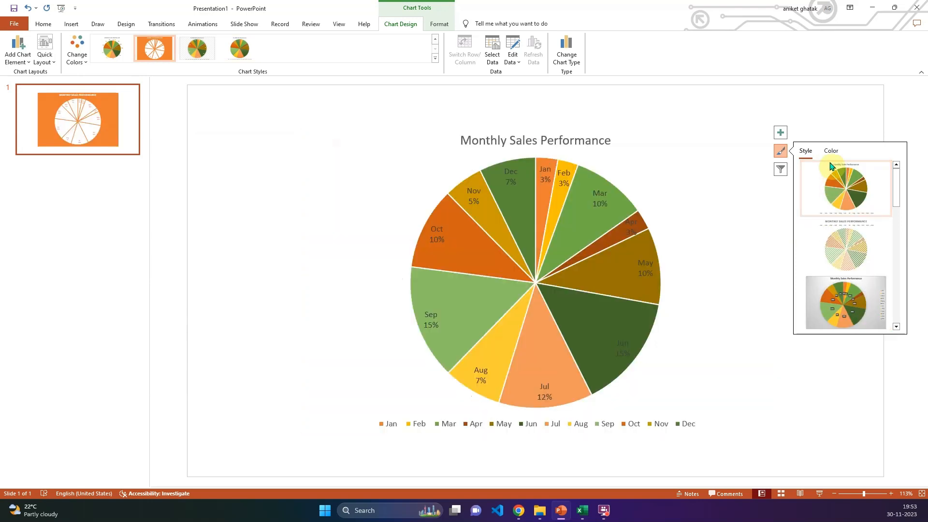
pyautogui.click(830, 151)
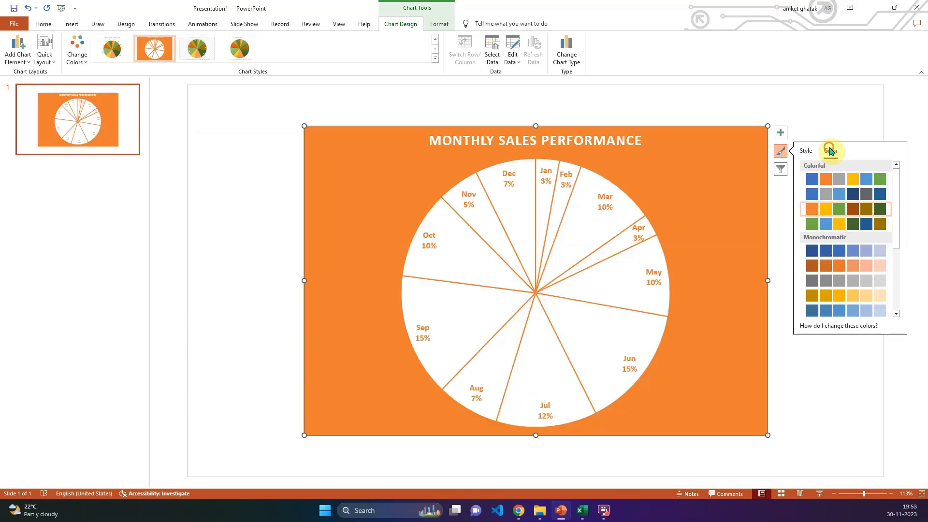
pyautogui.click(805, 151)
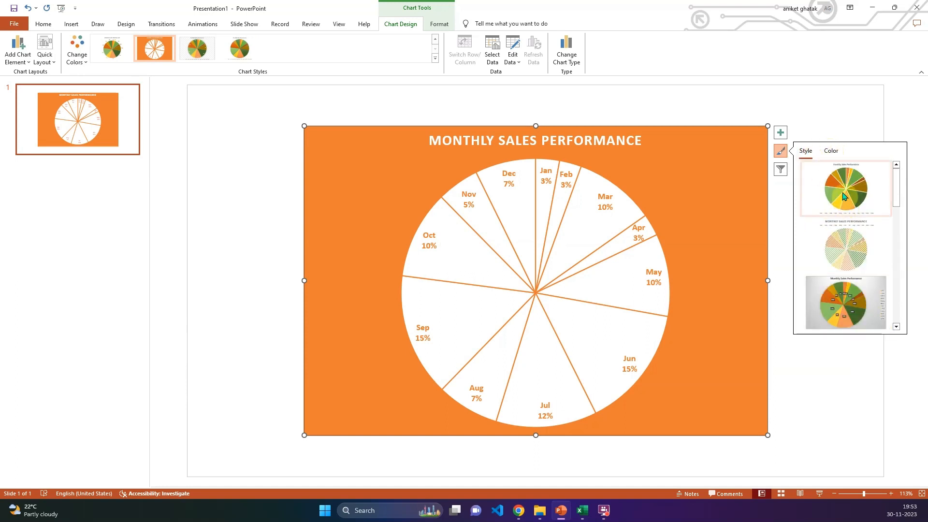
# - Try the plain Style 1 on the pie chart, apply the hatched-slice Style 2 instead, and close the style options
pyautogui.click(845, 193)
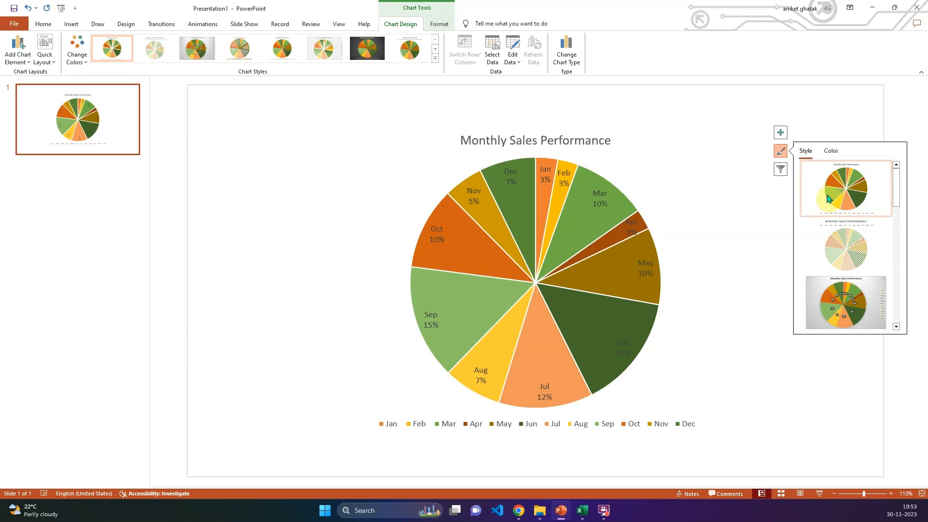
pyautogui.click(832, 251)
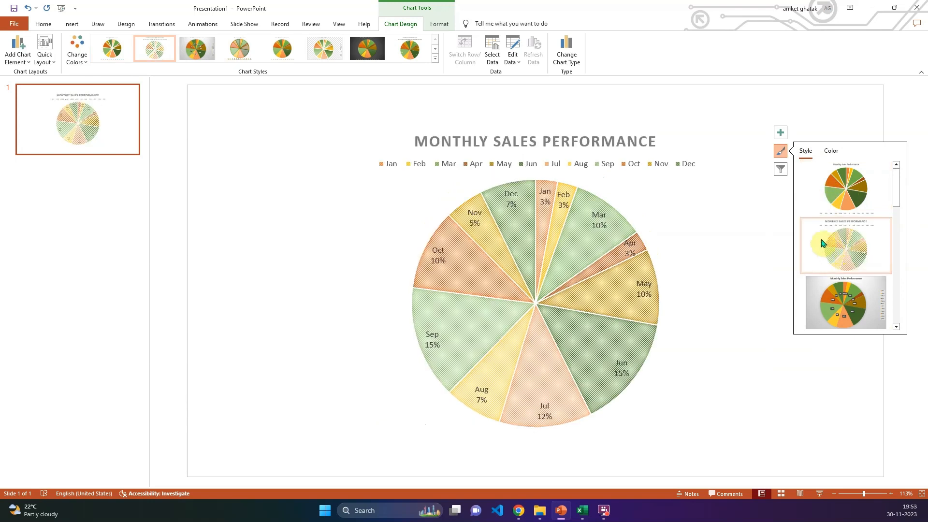
pyautogui.click(779, 154)
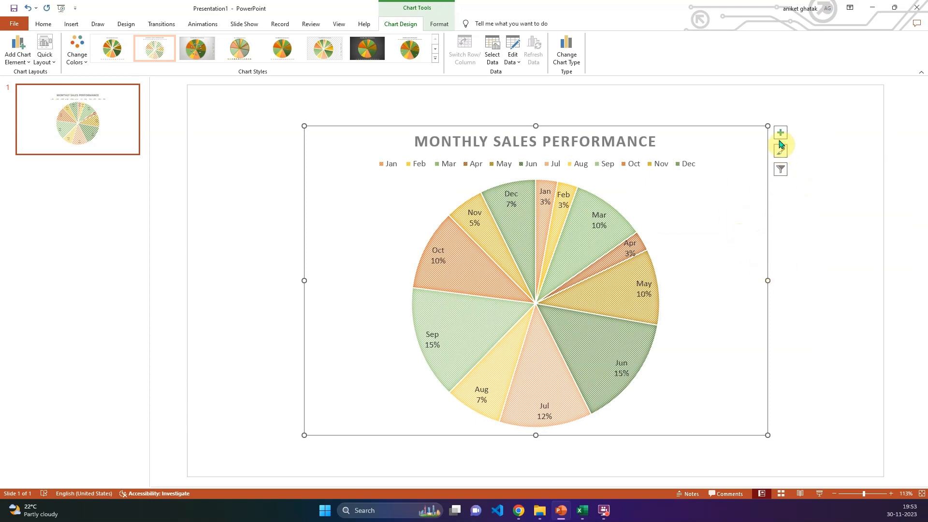
# - Show the pie chart's data labels as data callouts
pyautogui.click(779, 136)
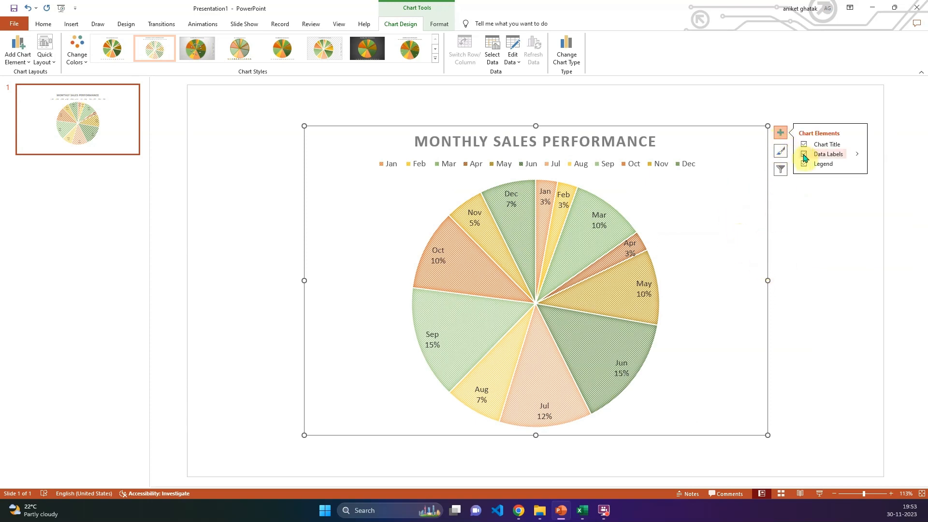
pyautogui.click(857, 155)
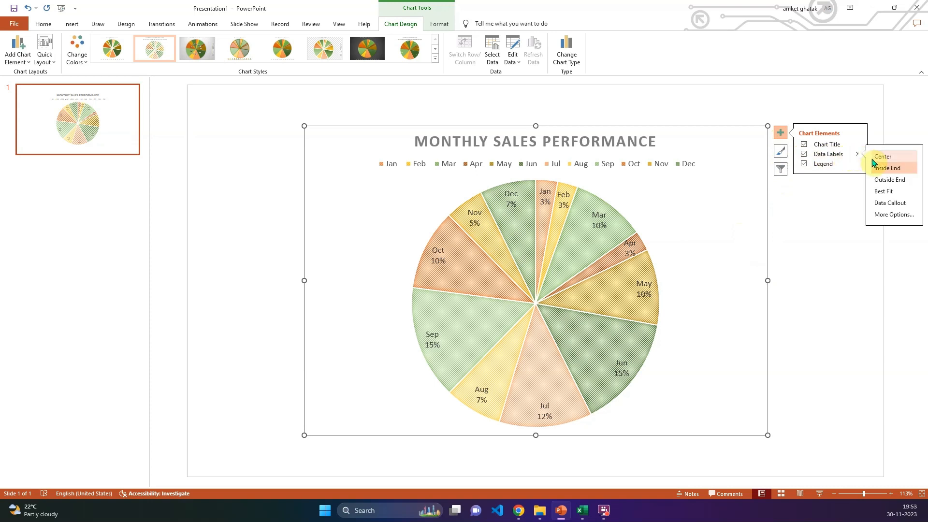
pyautogui.click(888, 205)
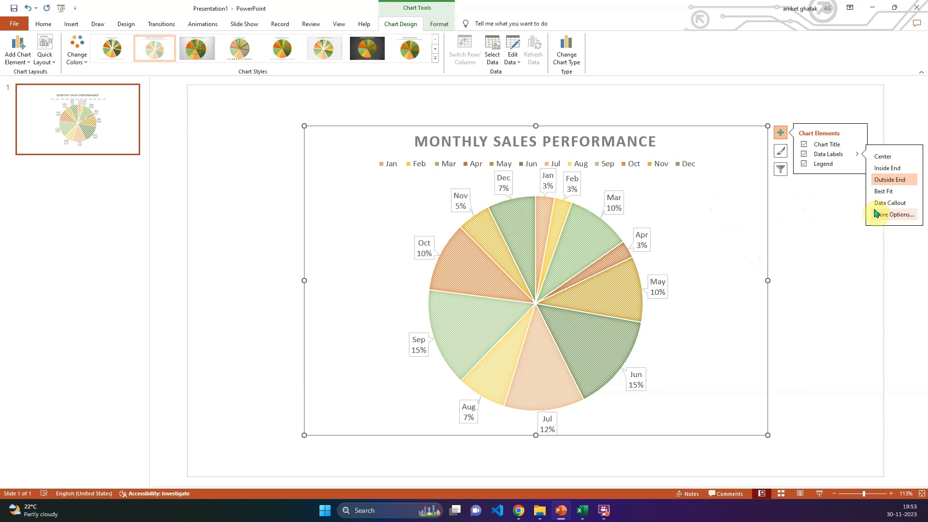
# - Toggle the chart legend off and back on, and try Style 1 before reapplying the hatched-slice Style 2
pyautogui.click(804, 164)
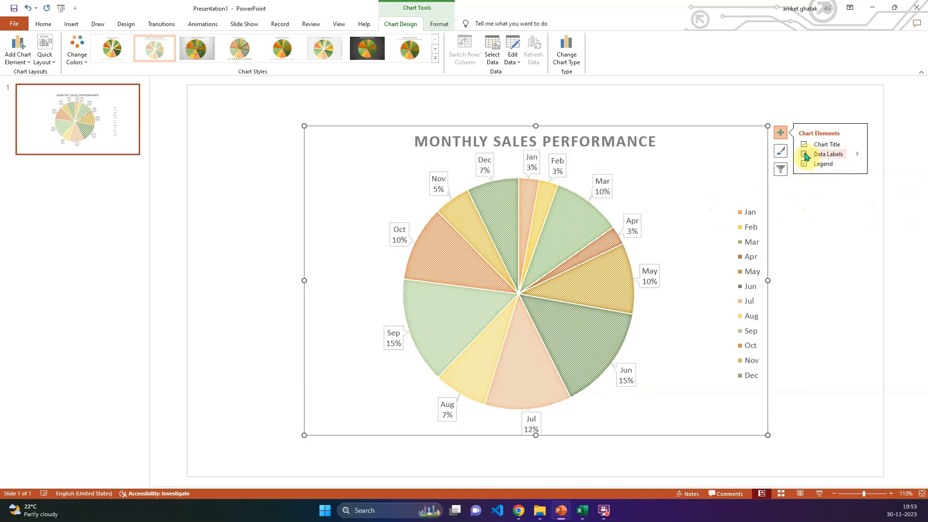
pyautogui.click(780, 133)
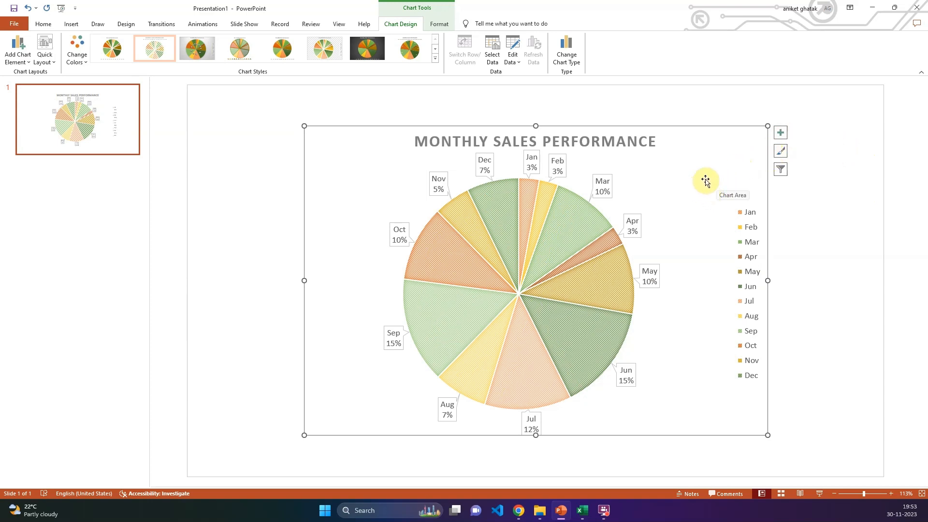
pyautogui.click(780, 153)
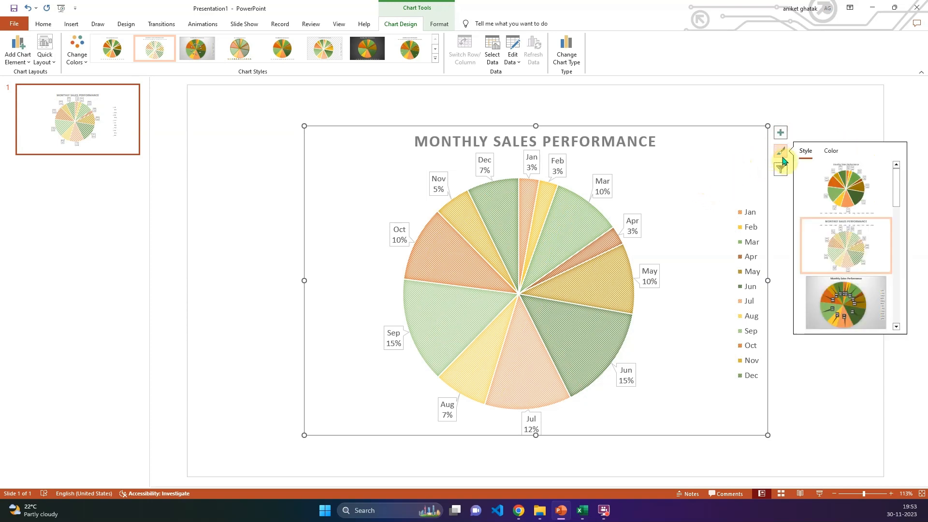
pyautogui.click(841, 187)
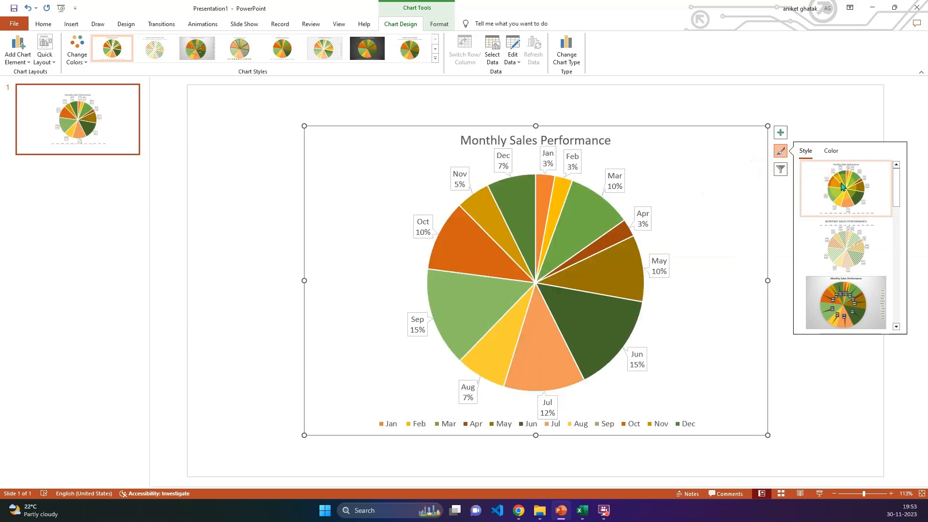
pyautogui.click(838, 245)
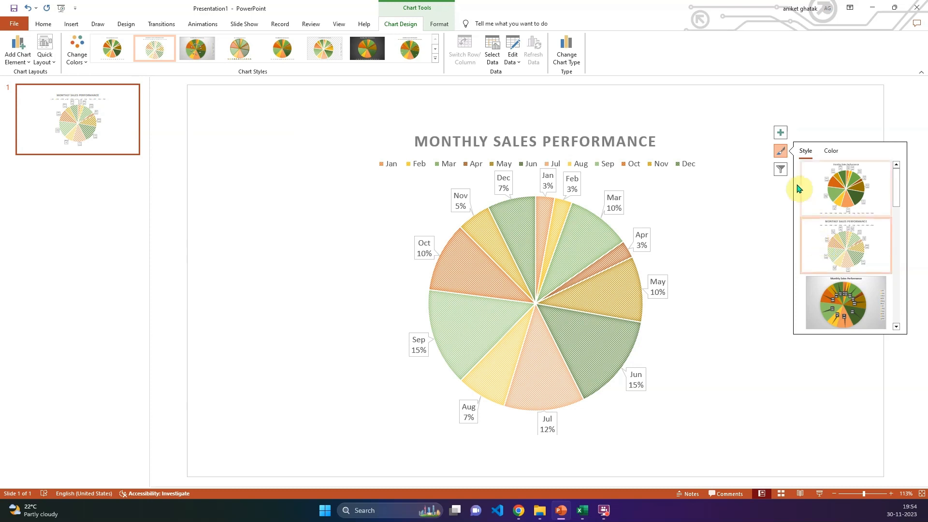
pyautogui.click(780, 133)
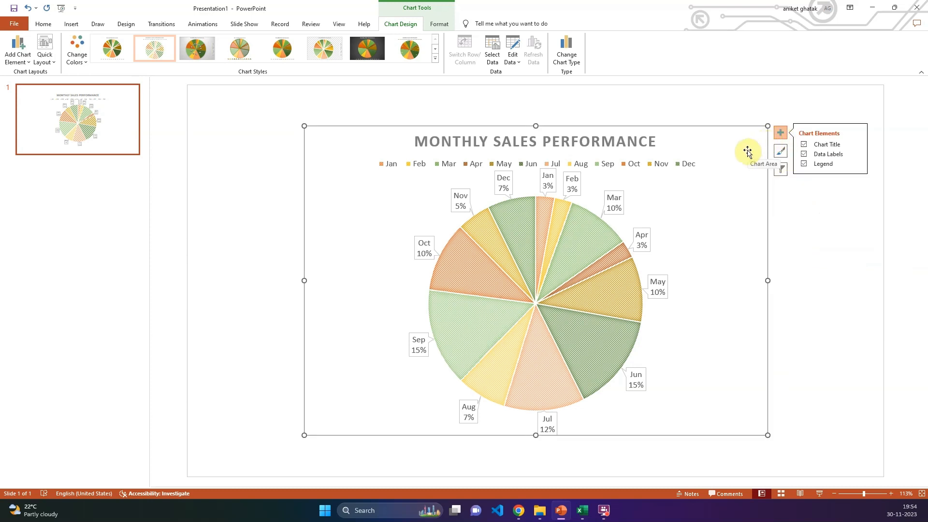
pyautogui.click(794, 267)
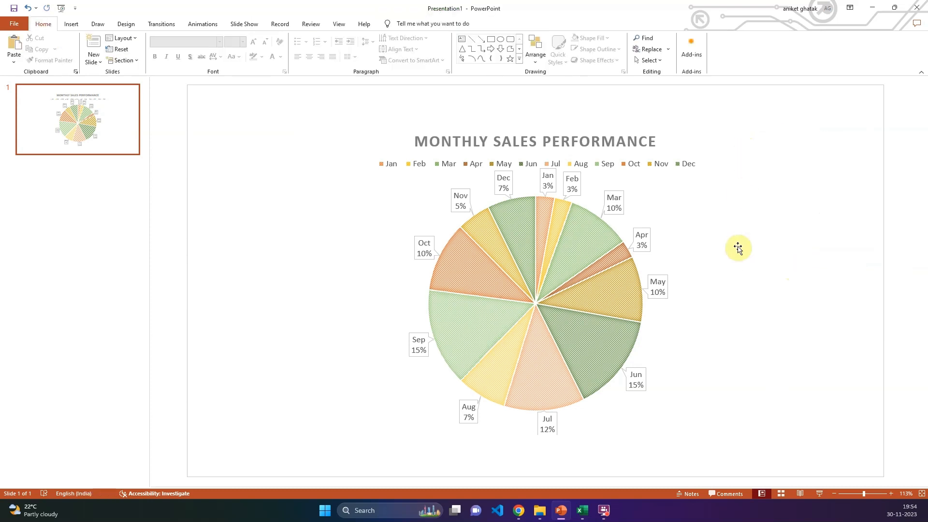
# - Apply an outer shadow preset to the chart area, with a 90° angle, 4 pt blur and 3 pt distance
pyautogui.click(692, 203)
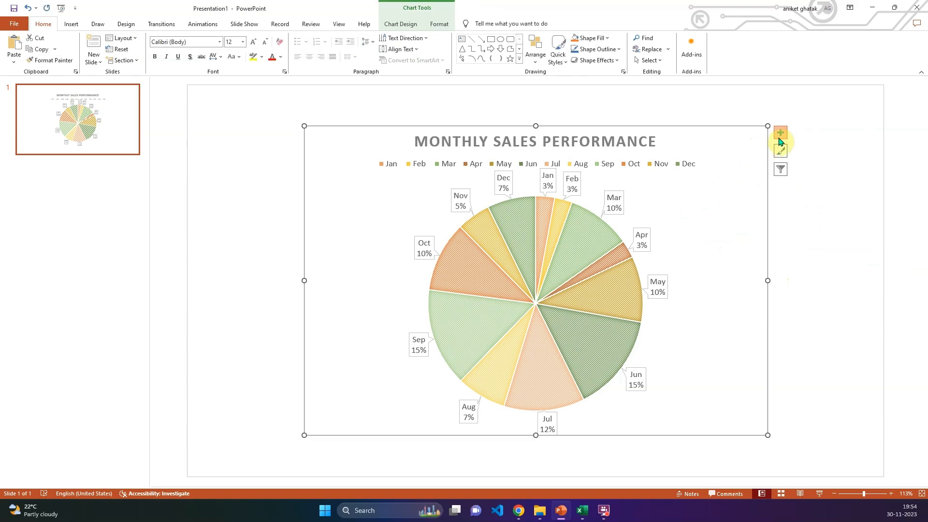
pyautogui.doubleClick(725, 156)
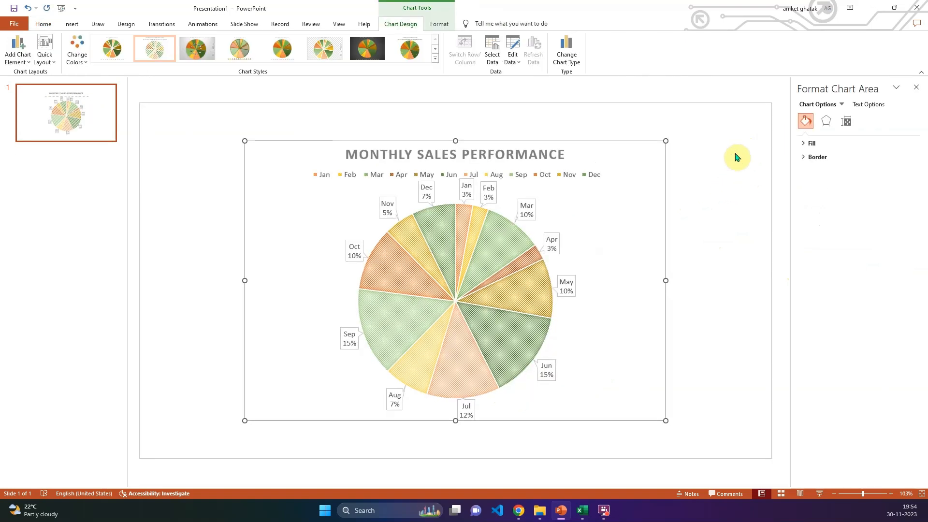
pyautogui.click(846, 121)
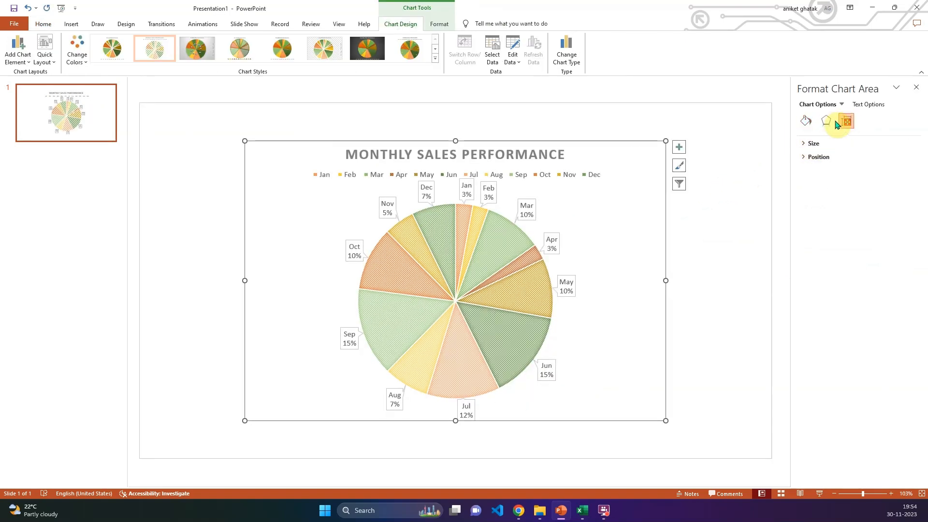
pyautogui.click(824, 121)
pyautogui.click(805, 143)
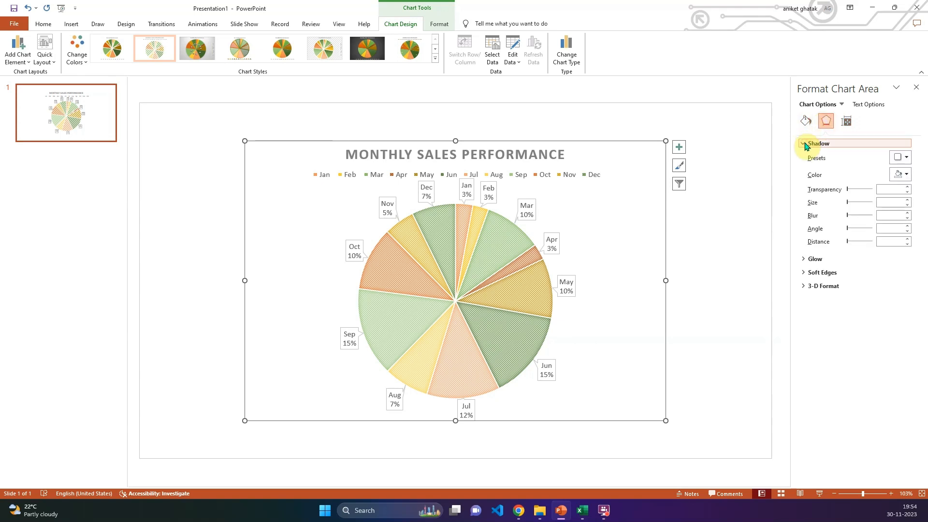
pyautogui.click(904, 158)
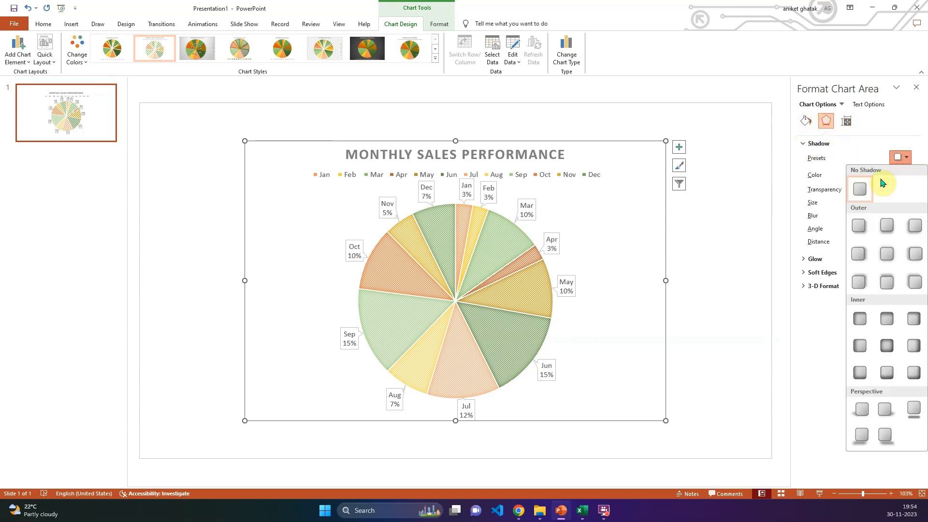
pyautogui.click(882, 225)
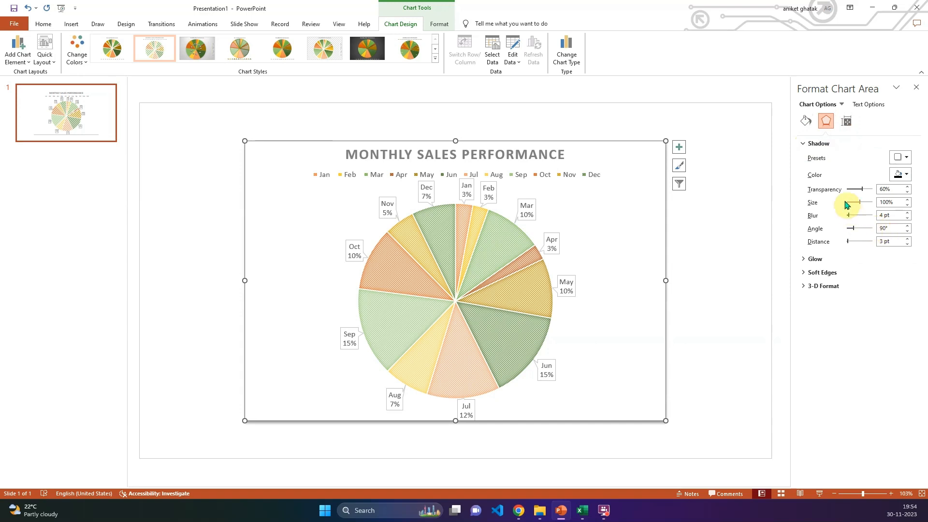
# - Give the chart area a solid line border in the orange theme color
pyautogui.click(806, 122)
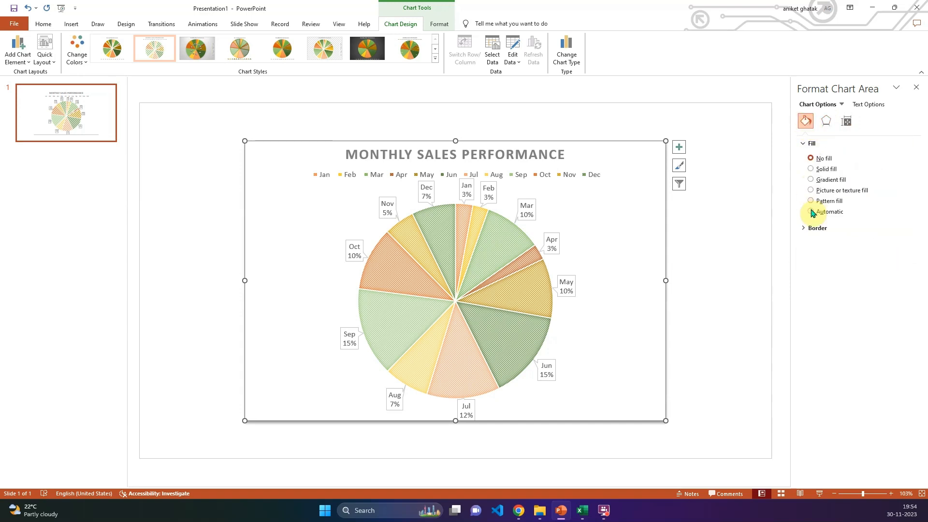
pyautogui.click(805, 228)
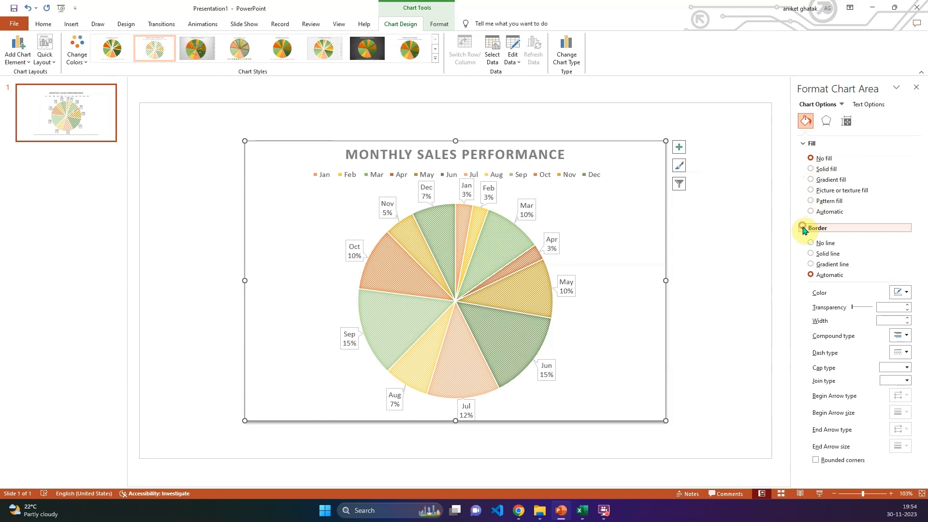
pyautogui.click(811, 255)
pyautogui.click(902, 293)
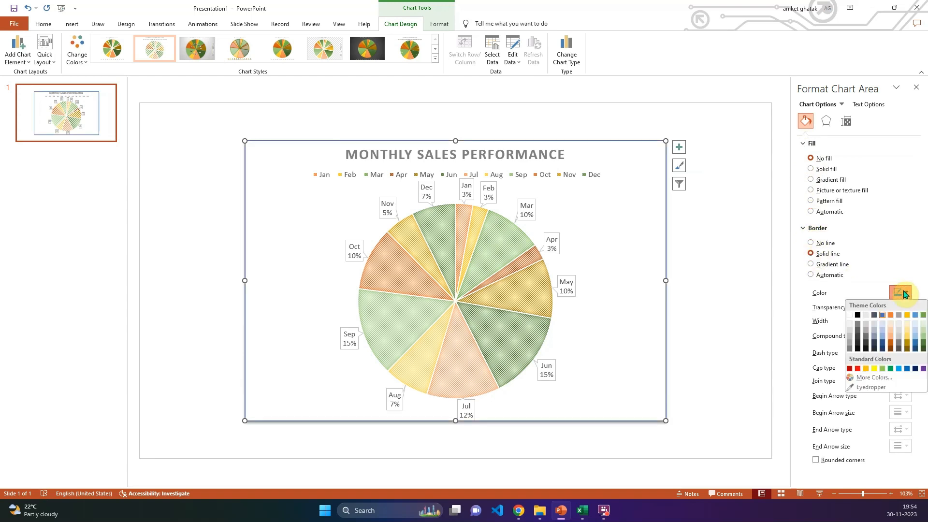
pyautogui.click(891, 315)
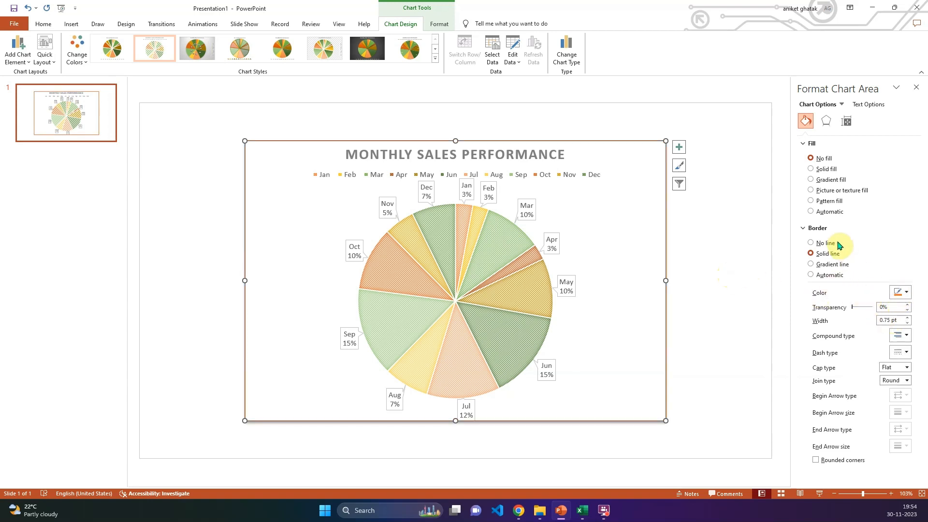
# - Review the chart area's effect settings and the legend's fill and border options
pyautogui.click(827, 121)
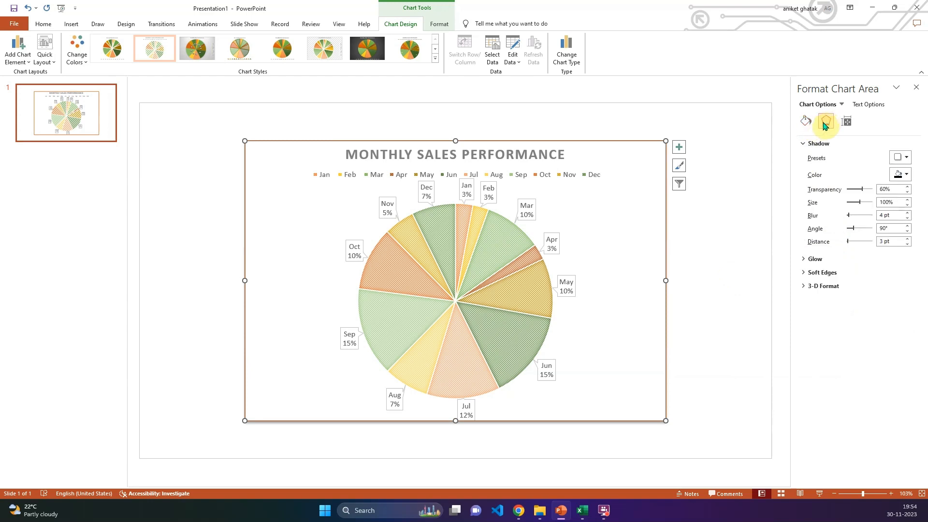
pyautogui.click(806, 121)
pyautogui.click(841, 104)
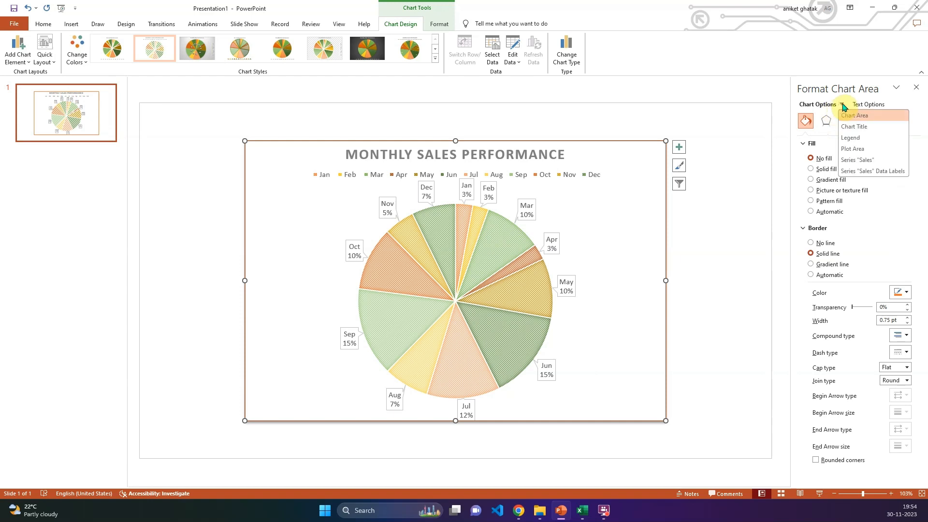
pyautogui.click(860, 139)
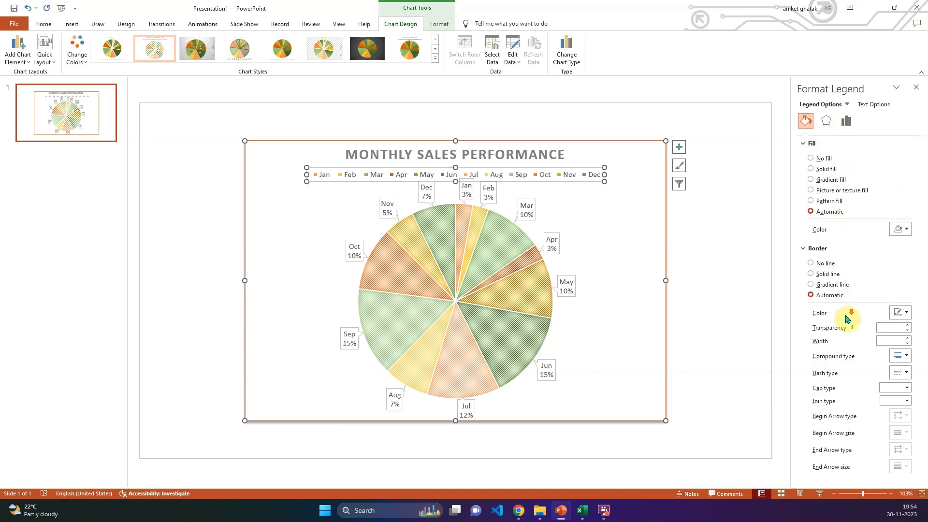
pyautogui.click(804, 248)
pyautogui.click(806, 145)
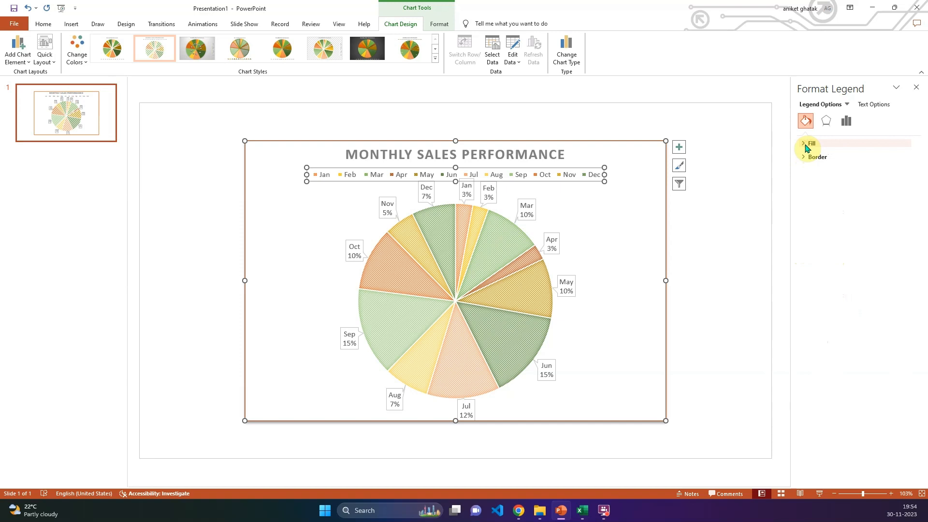
# - Set the pie chart's data labels to contain the value only, without category name or percentage
pyautogui.click(636, 214)
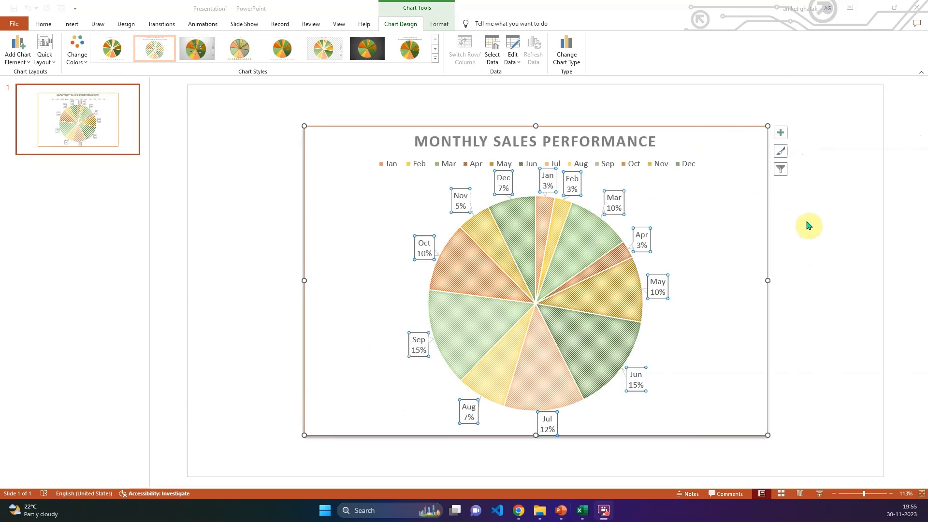
pyautogui.click(26, 65)
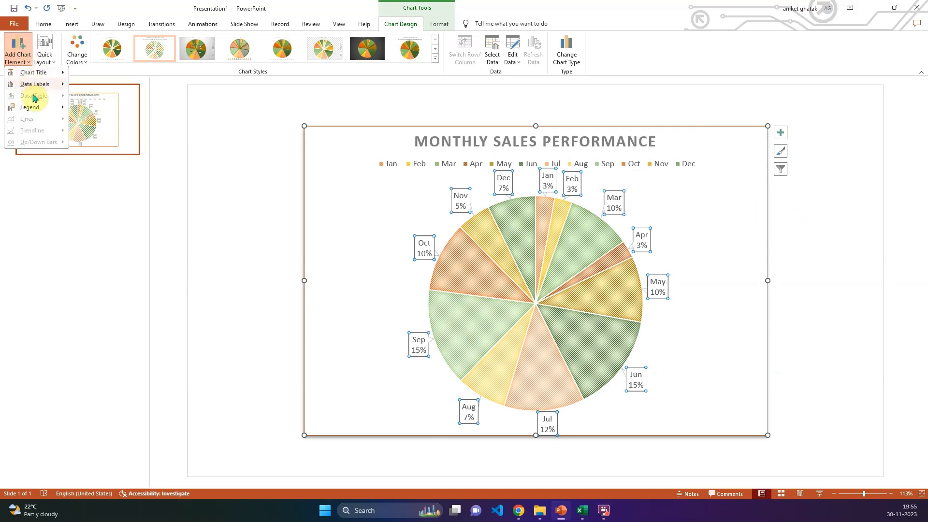
pyautogui.moveTo(35, 85)
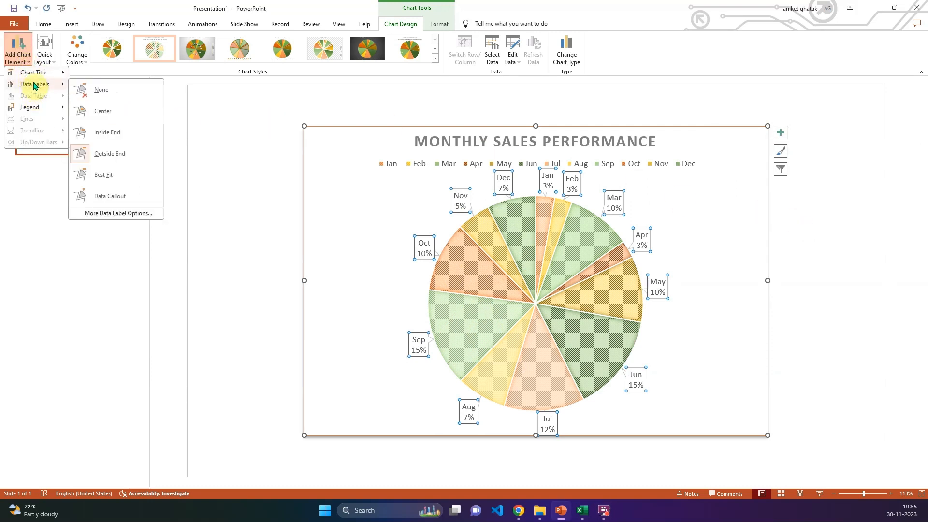
pyautogui.click(127, 214)
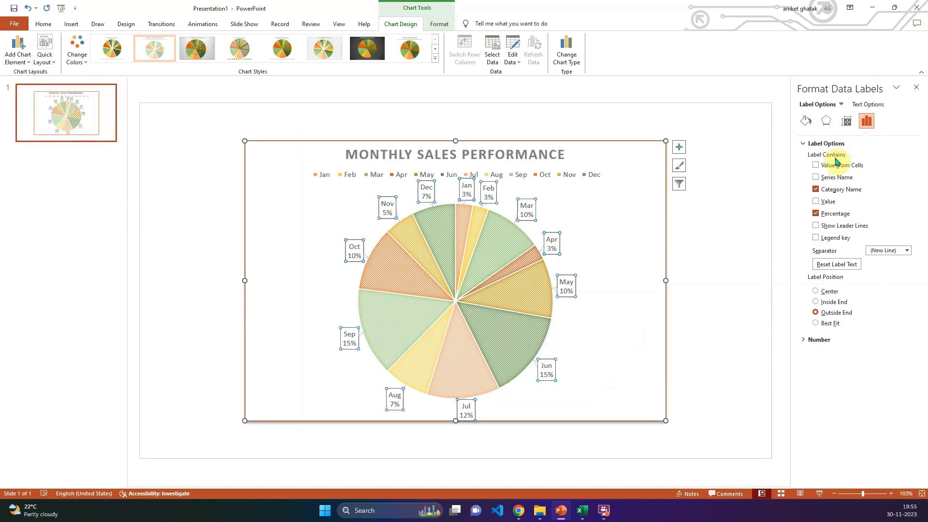
pyautogui.click(816, 202)
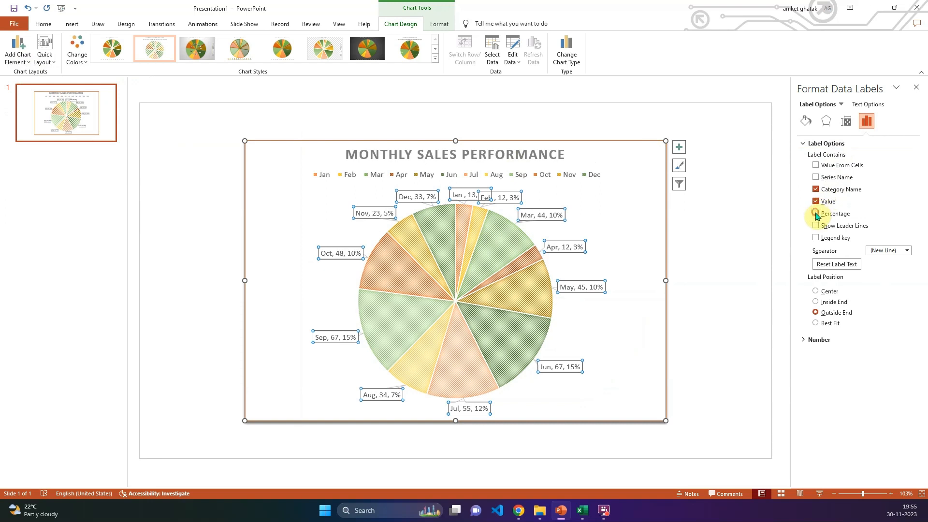
pyautogui.click(816, 214)
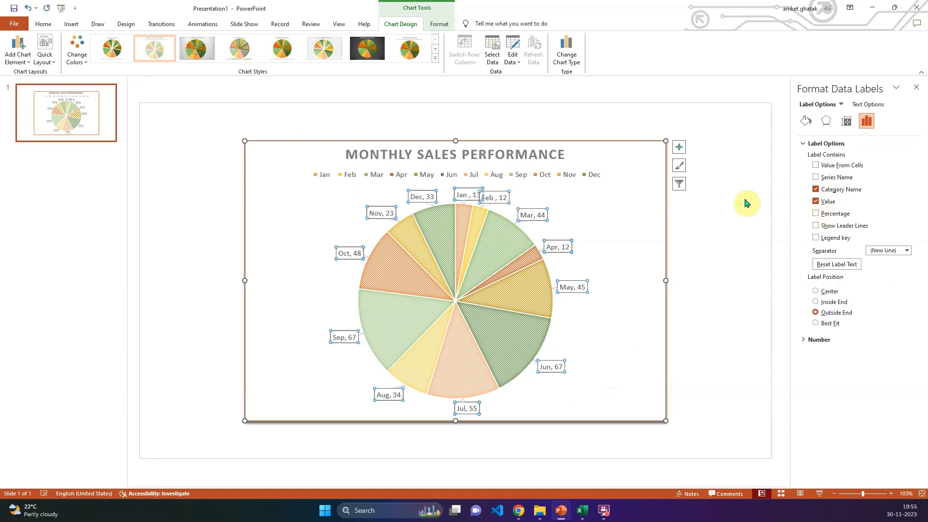
pyautogui.click(816, 190)
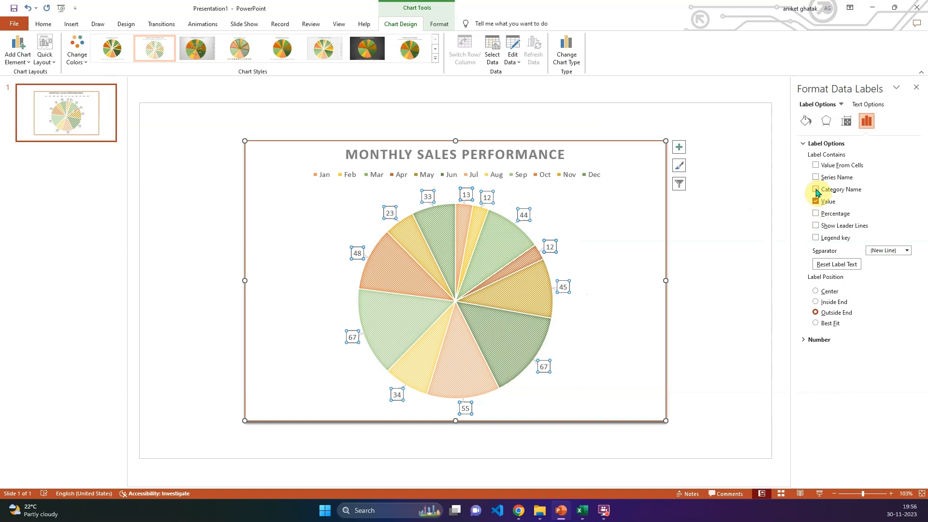
# - Try category name and percentage alongside the value in the data labels, return to value only, and deselect the chart
pyautogui.click(816, 213)
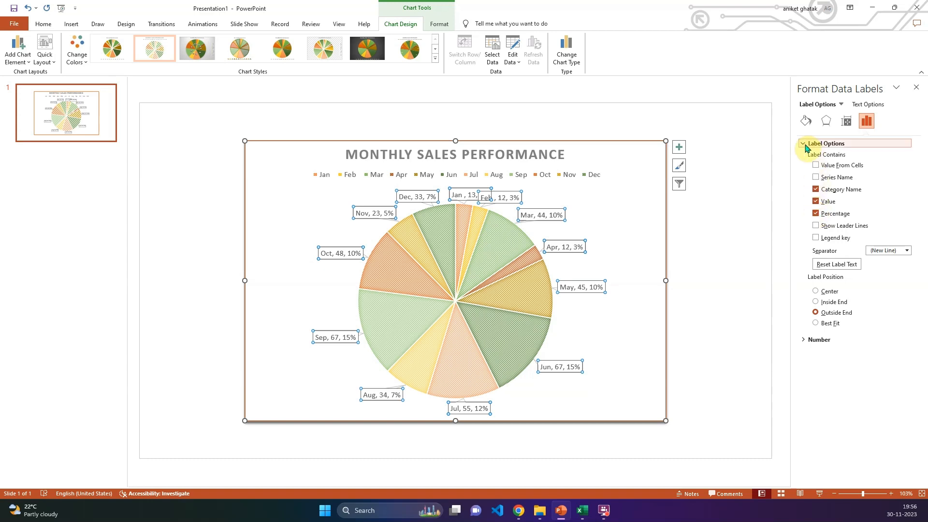
pyautogui.click(816, 189)
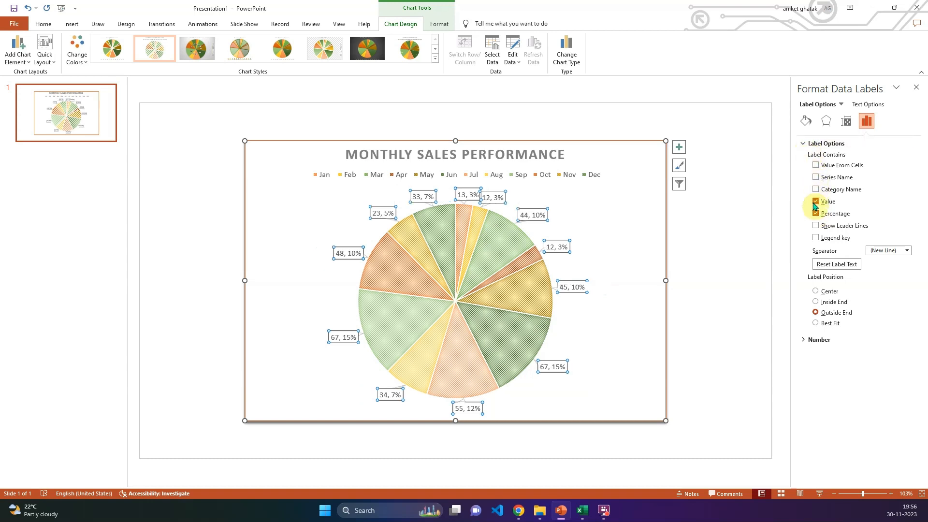
pyautogui.click(816, 213)
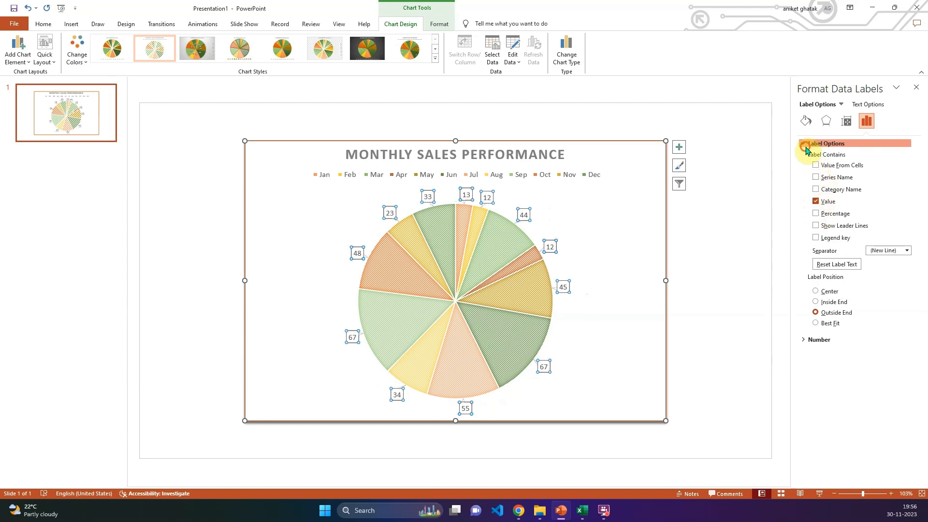
pyautogui.click(804, 143)
pyautogui.click(707, 199)
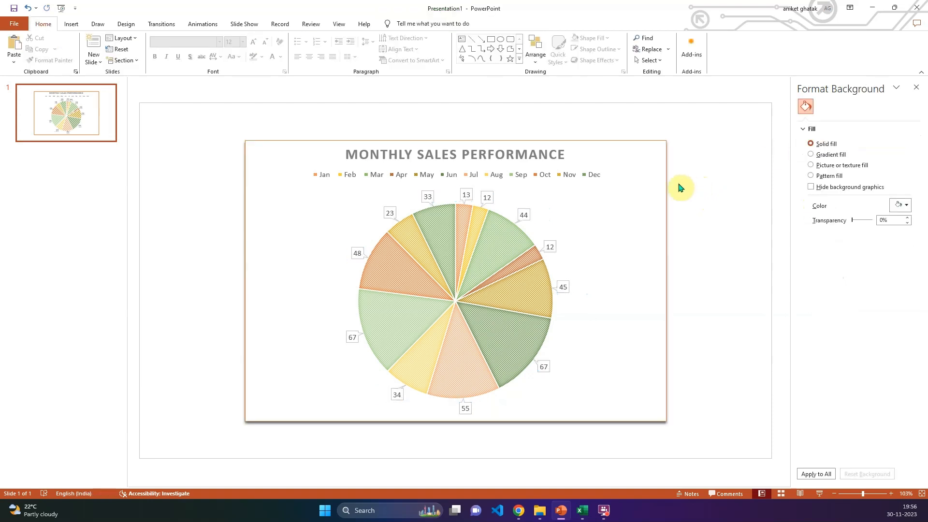
# - Review the pie chart's available styles and color palettes, deselect the chart and close the formatting pane
pyautogui.click(636, 176)
pyautogui.click(680, 166)
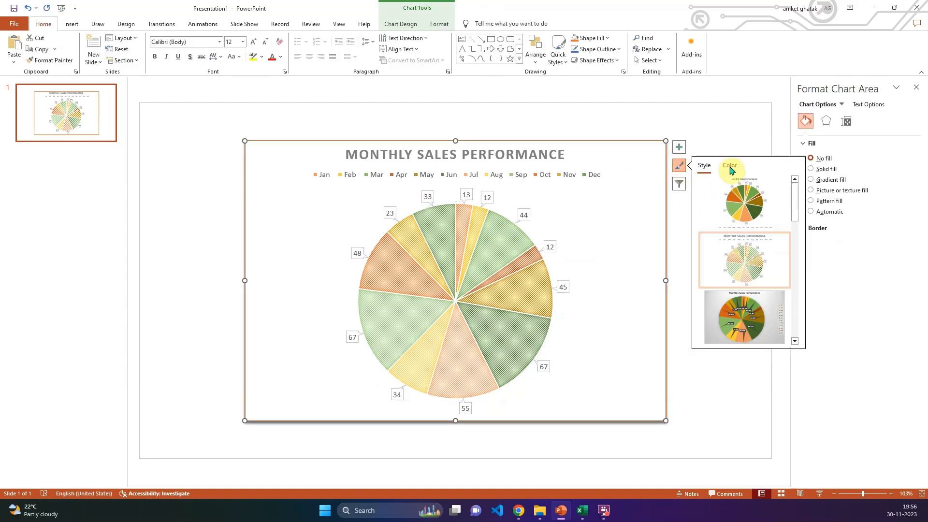
pyautogui.click(730, 166)
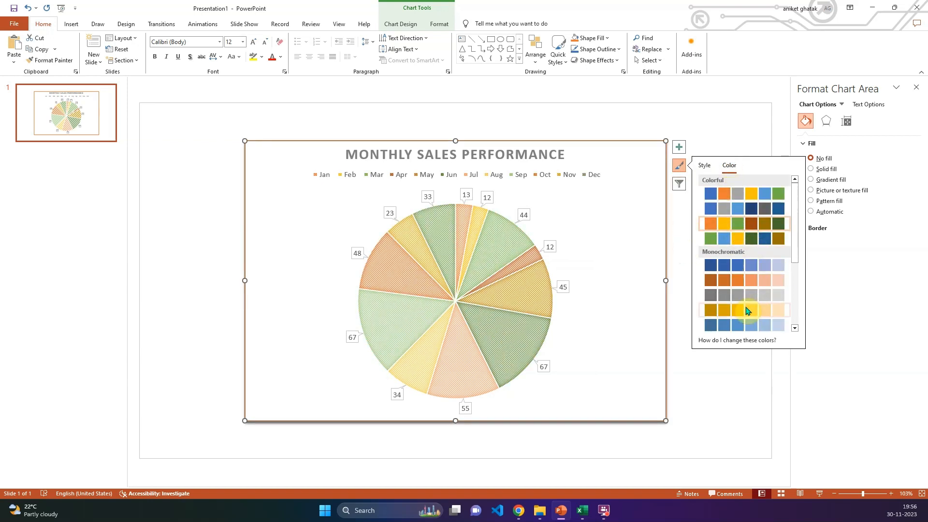
pyautogui.click(679, 165)
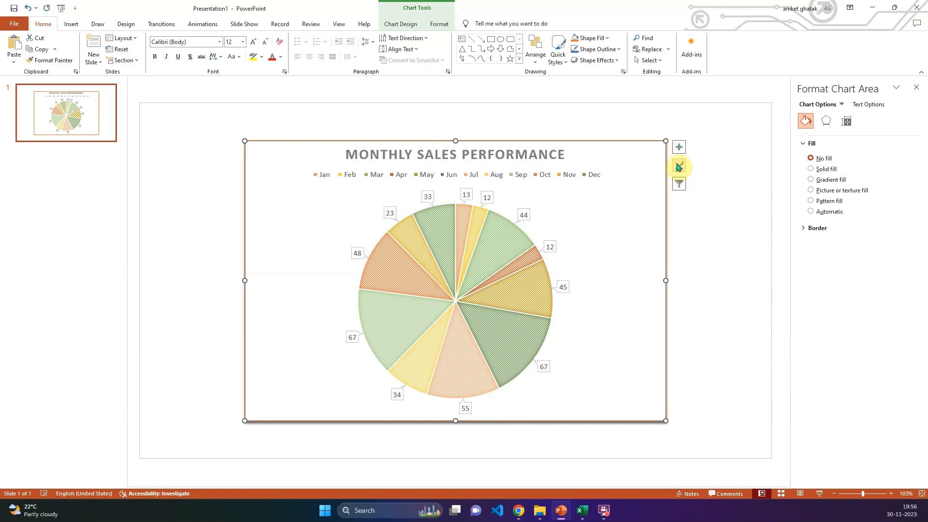
pyautogui.click(705, 232)
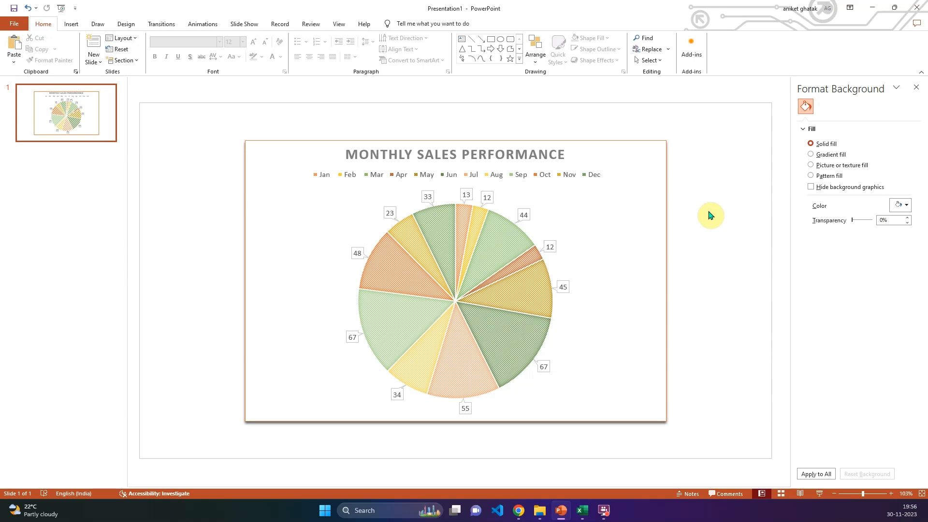
pyautogui.click(917, 87)
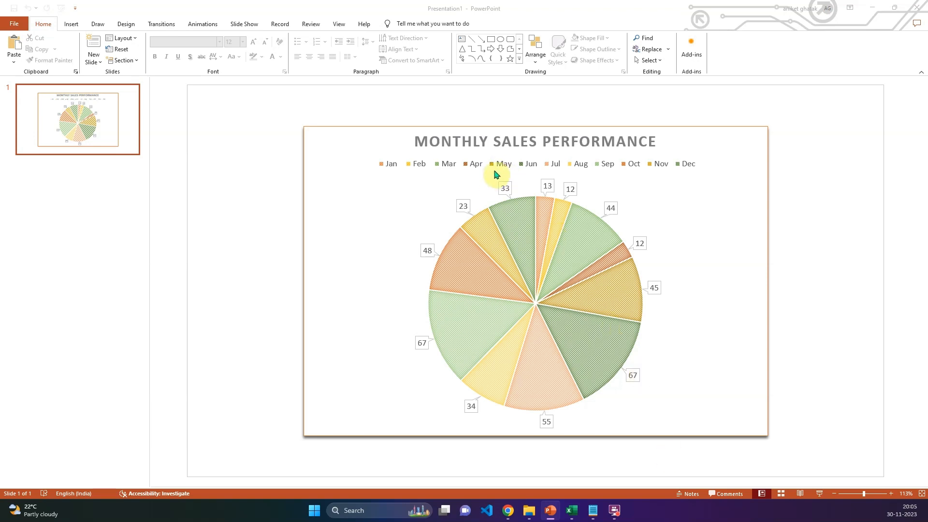
# - Change the monthly sales chart from a flat pie to the 3-D Pie chart type
pyautogui.click(694, 196)
pyautogui.click(693, 195)
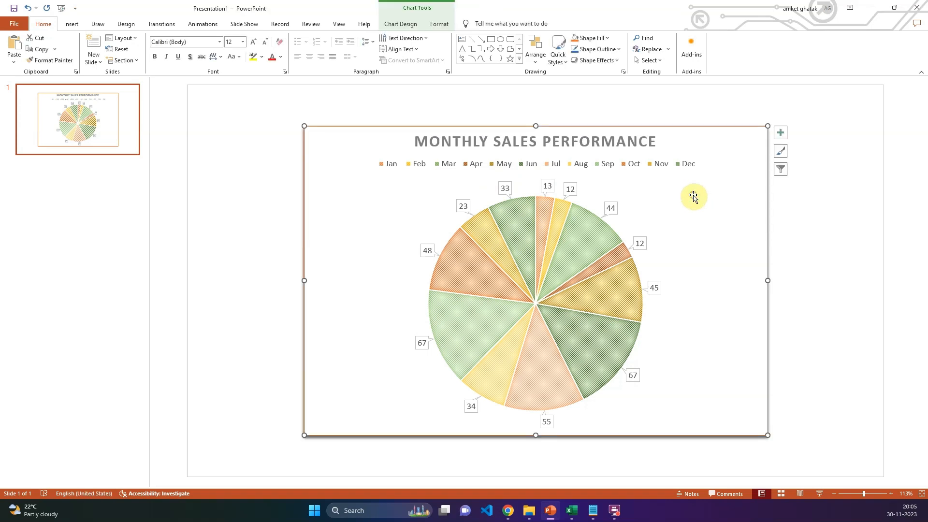
pyautogui.click(400, 24)
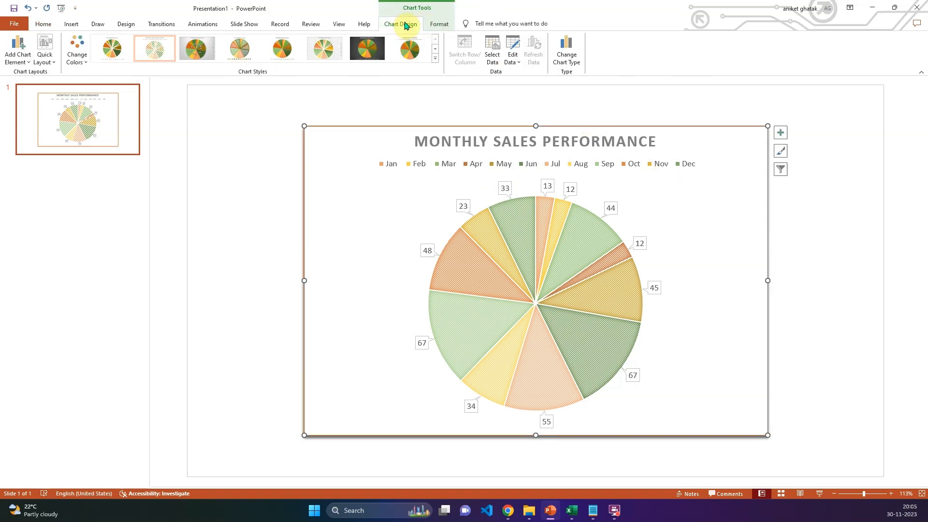
pyautogui.click(568, 57)
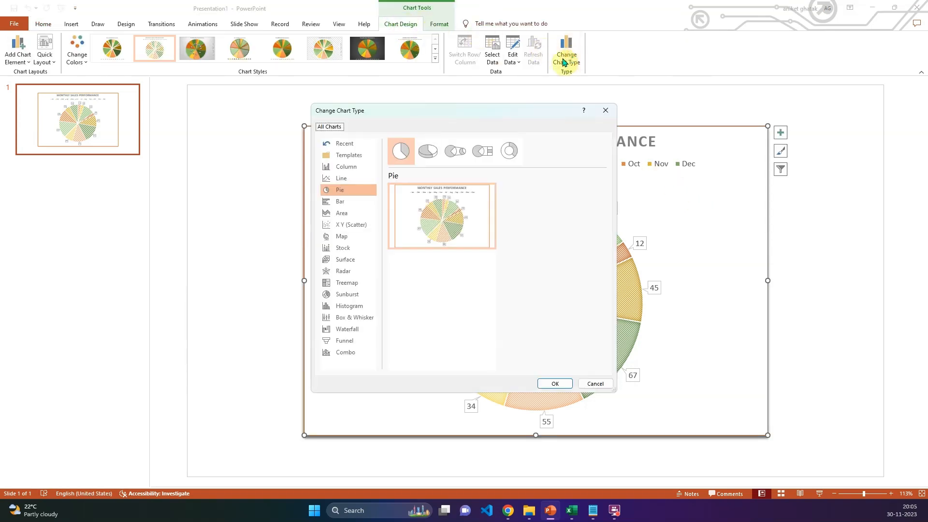
pyautogui.click(428, 151)
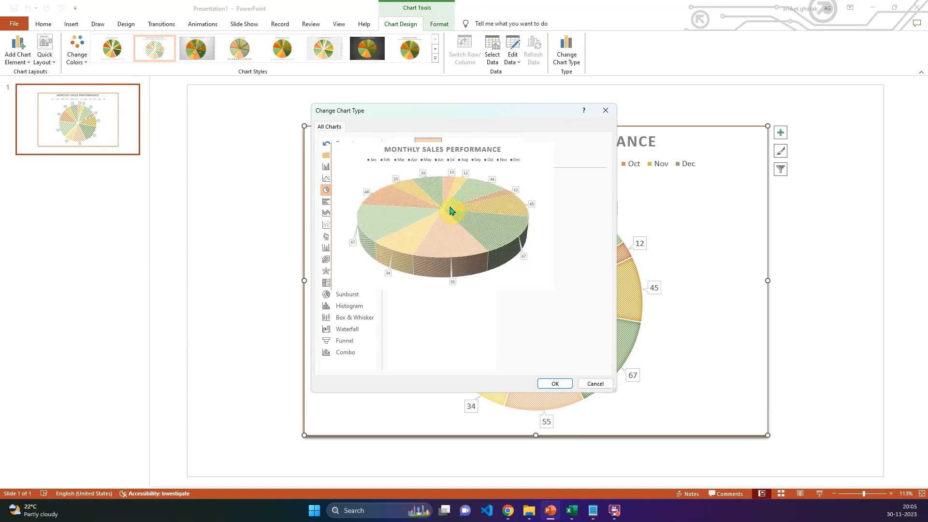
pyautogui.click(551, 384)
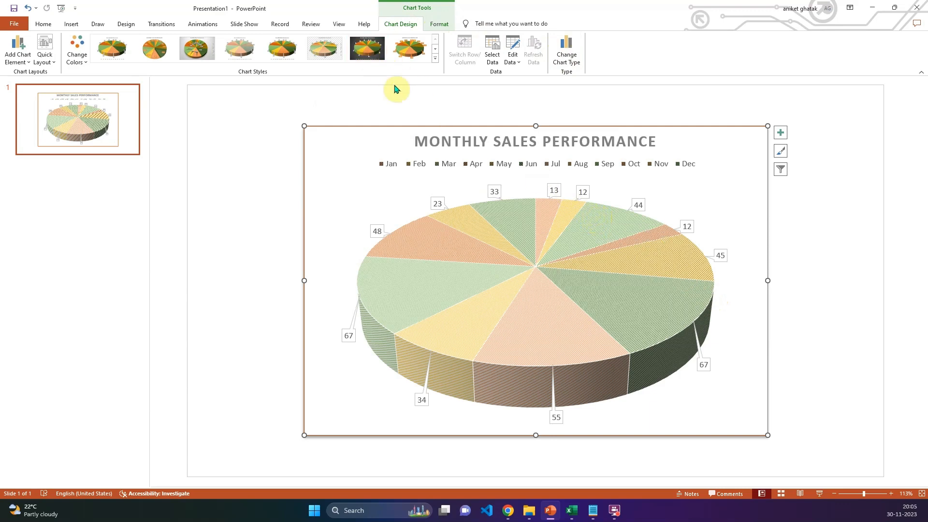
# - Apply the dark-background chart style to the 3-D pie and recolor it with the fourth Colorful palette, which starts with green
pyautogui.click(368, 55)
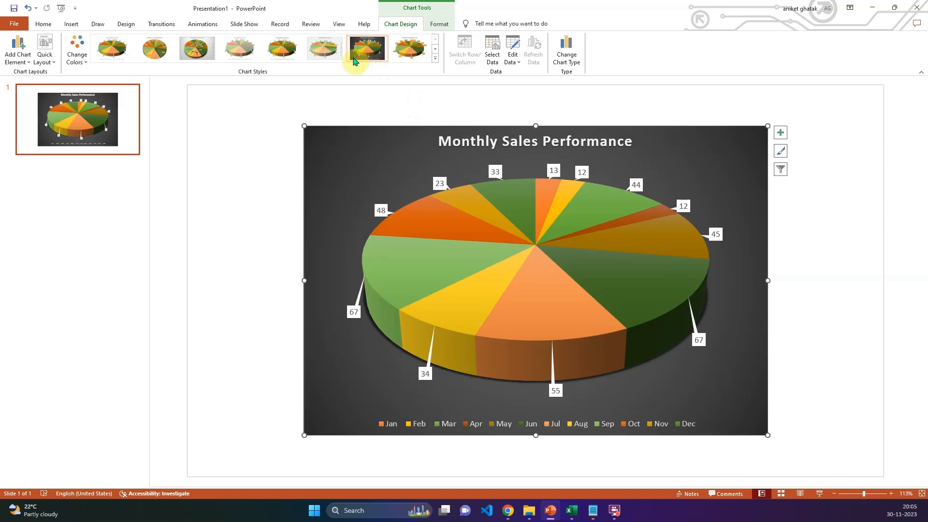
pyautogui.click(781, 152)
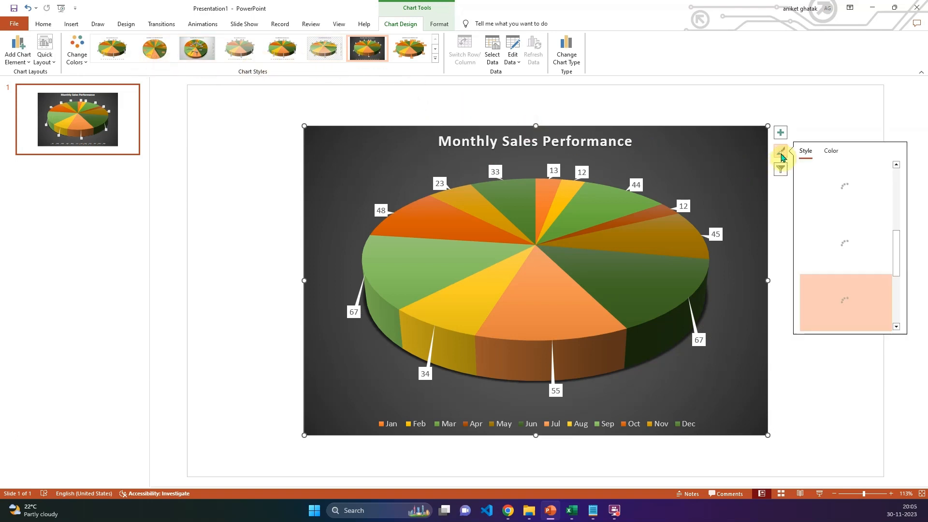
pyautogui.click(833, 151)
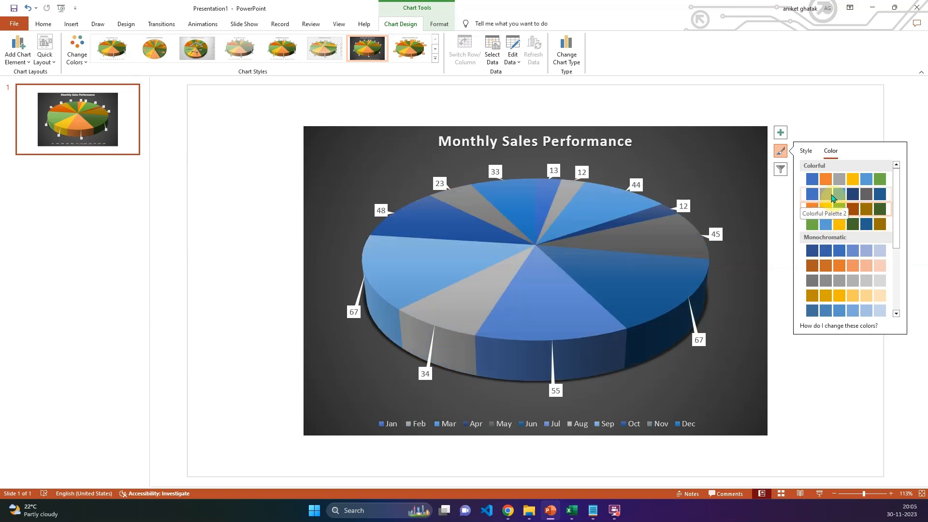
pyautogui.click(825, 227)
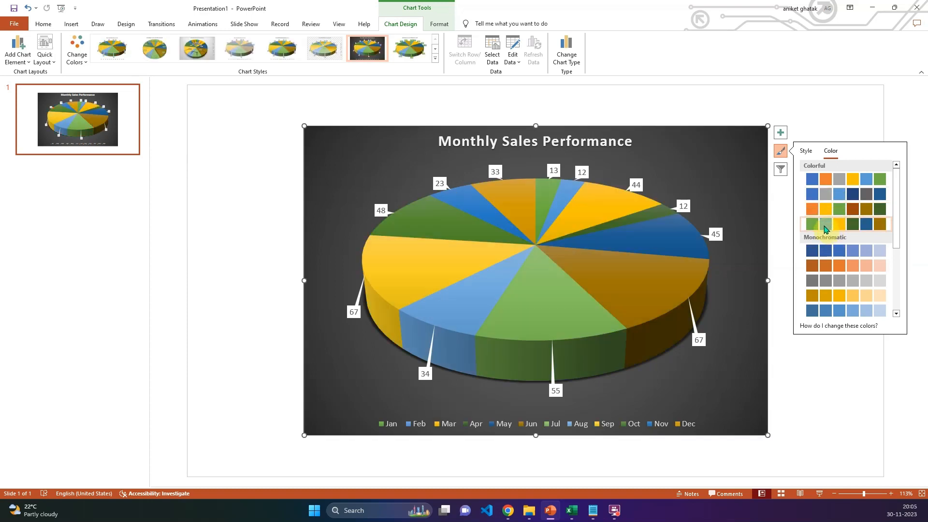
pyautogui.click(781, 153)
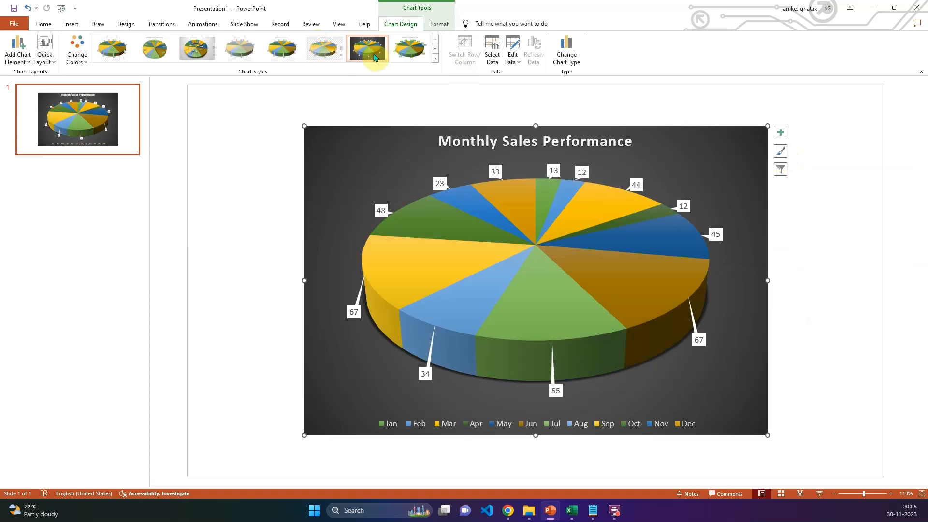
# - Open the options for adding chart elements to the 3-D pie chart
pyautogui.click(18, 58)
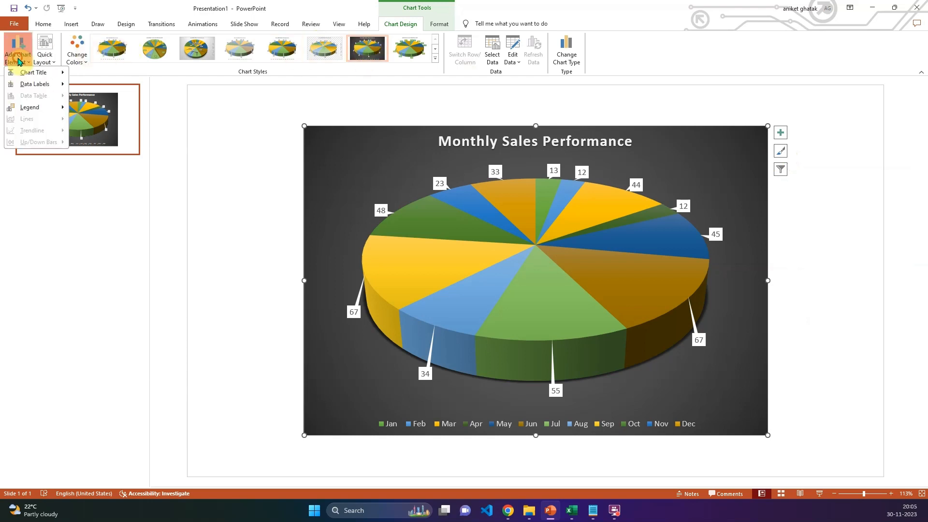